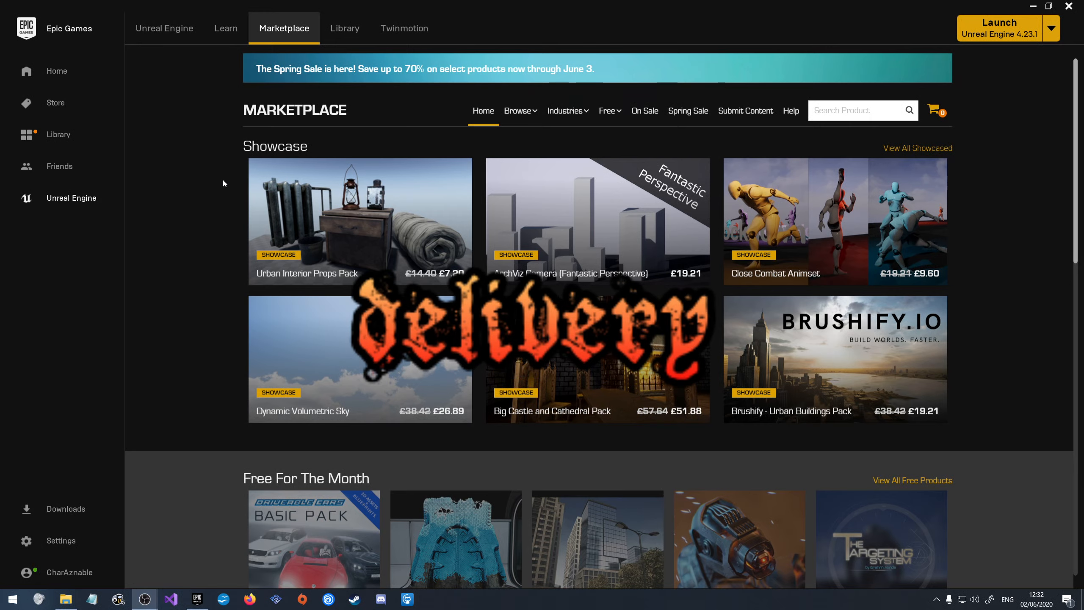
# Browse the Marketplace home page and view its Free For The Month products
pyautogui.scroll(-3, 196, 390)
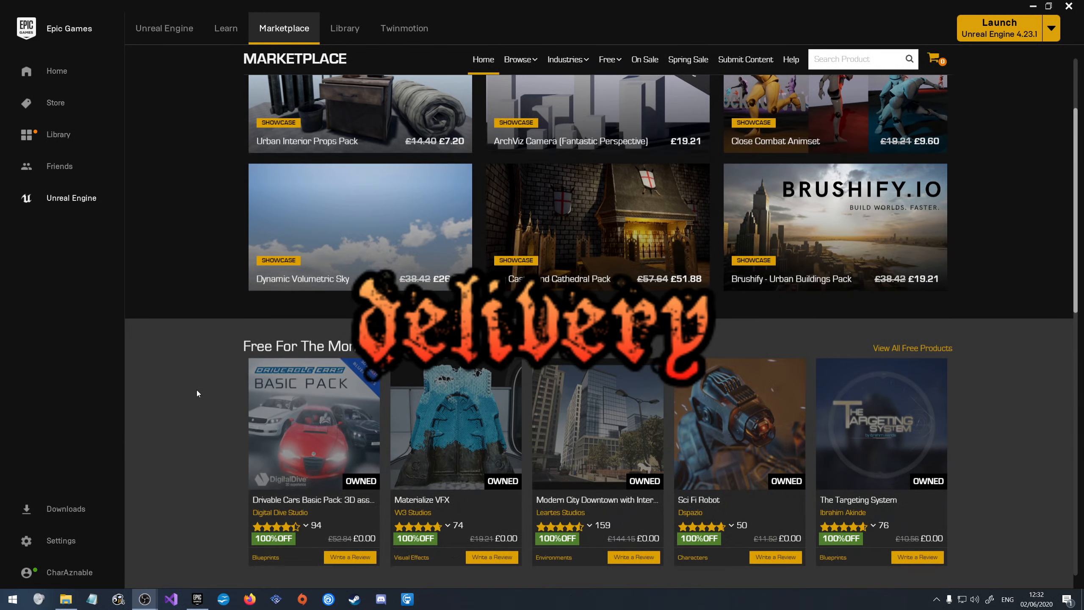
pyautogui.scroll(1, 195, 387)
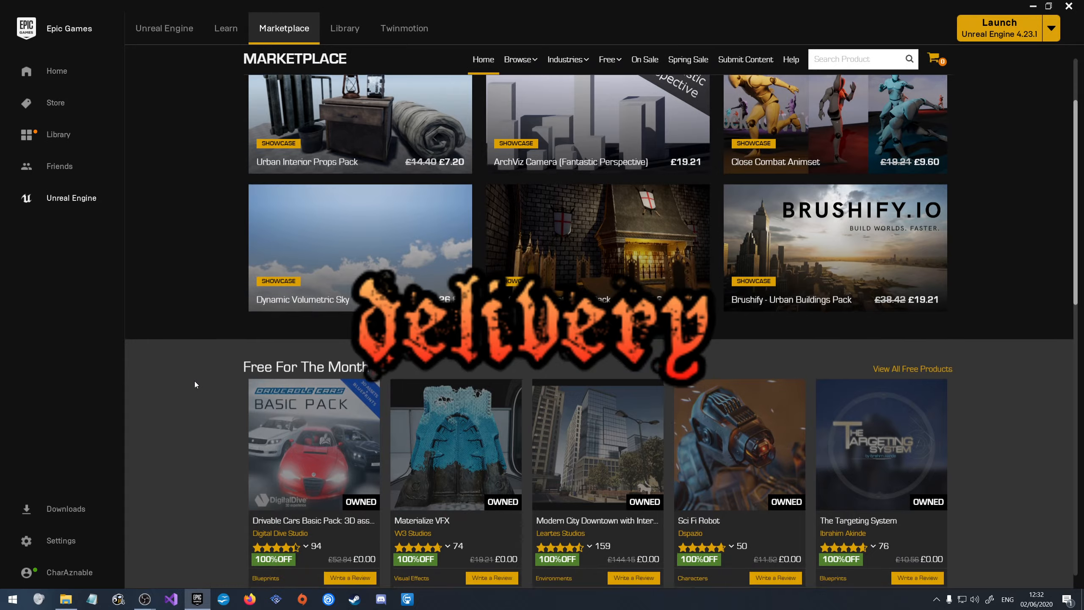
pyautogui.scroll(-2, 195, 382)
pyautogui.scroll(2, 195, 384)
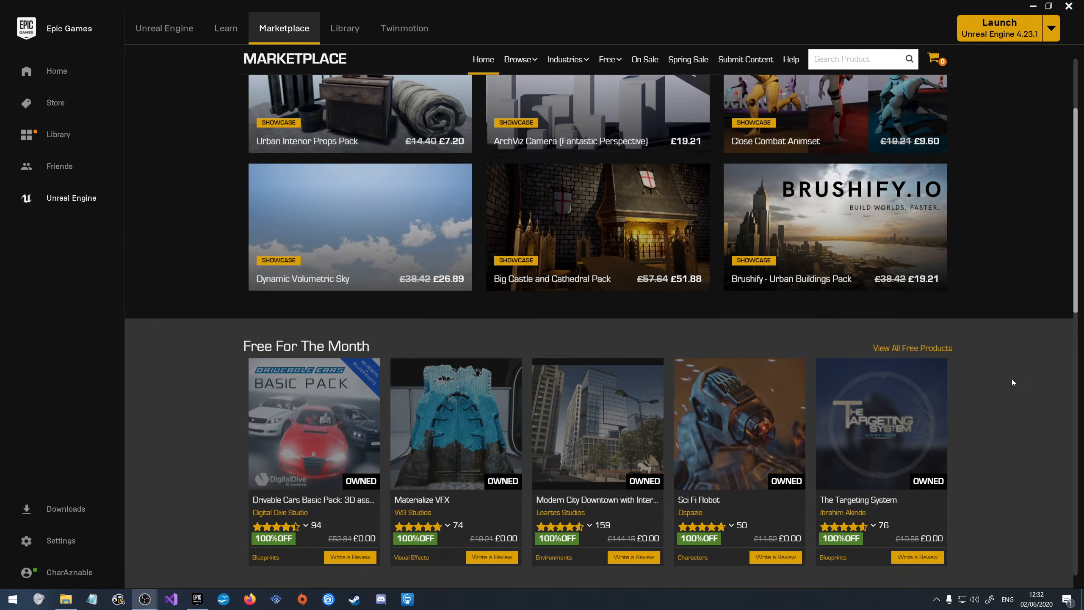
pyautogui.scroll(3, 909, 459)
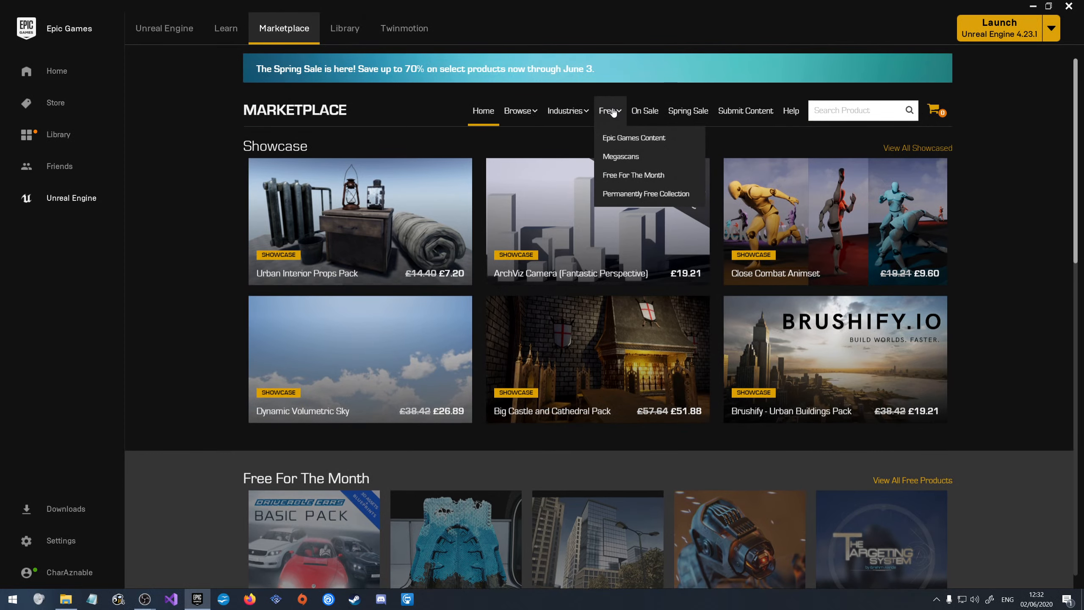
pyautogui.click(612, 111)
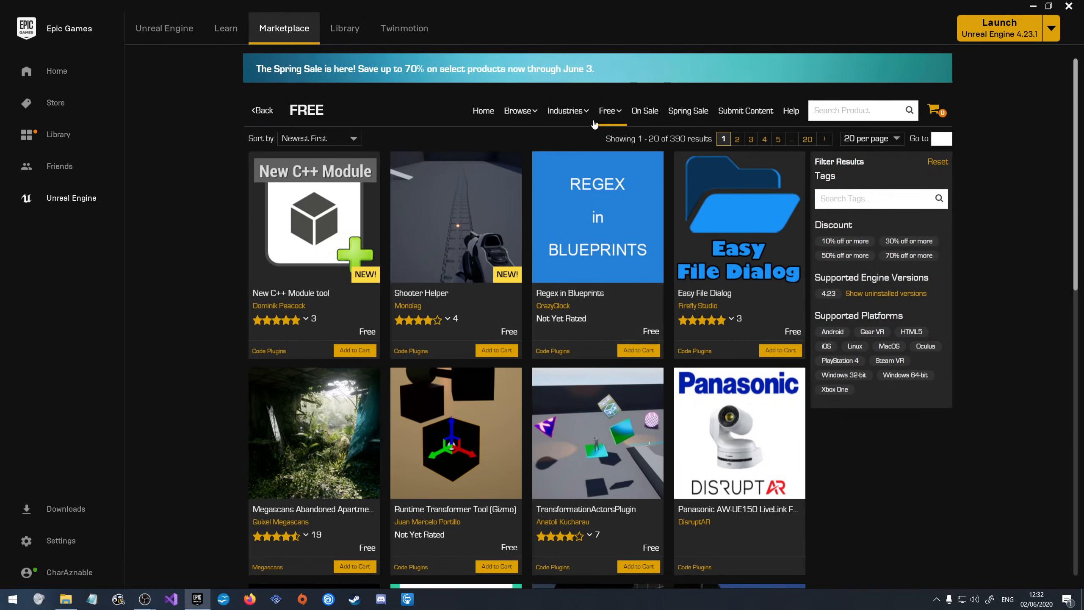
pyautogui.click(614, 172)
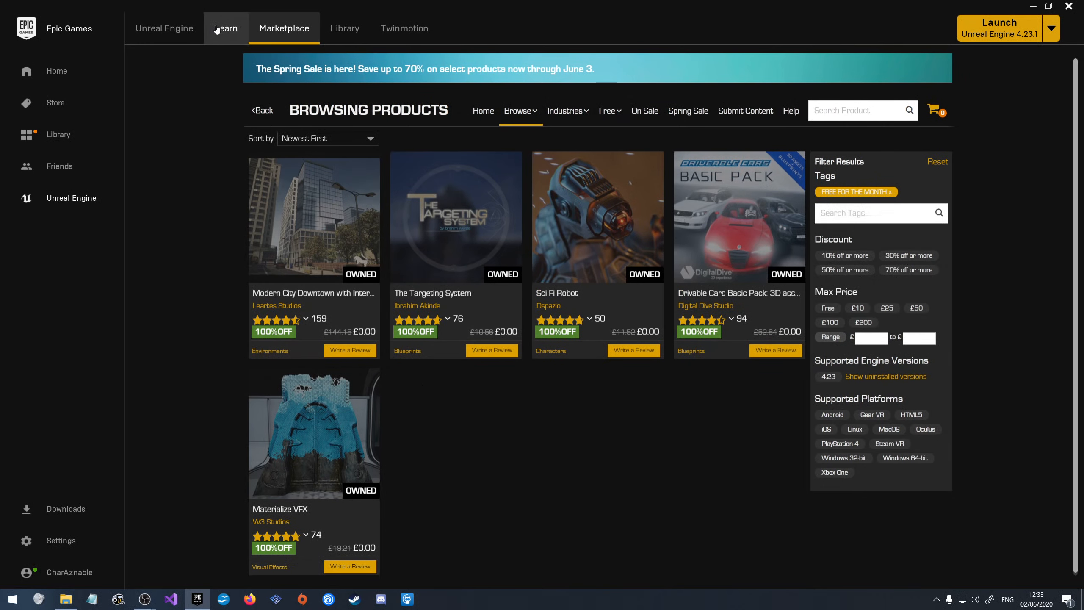
# Open the BubbleMan project from the Unreal Engine library
pyautogui.click(344, 28)
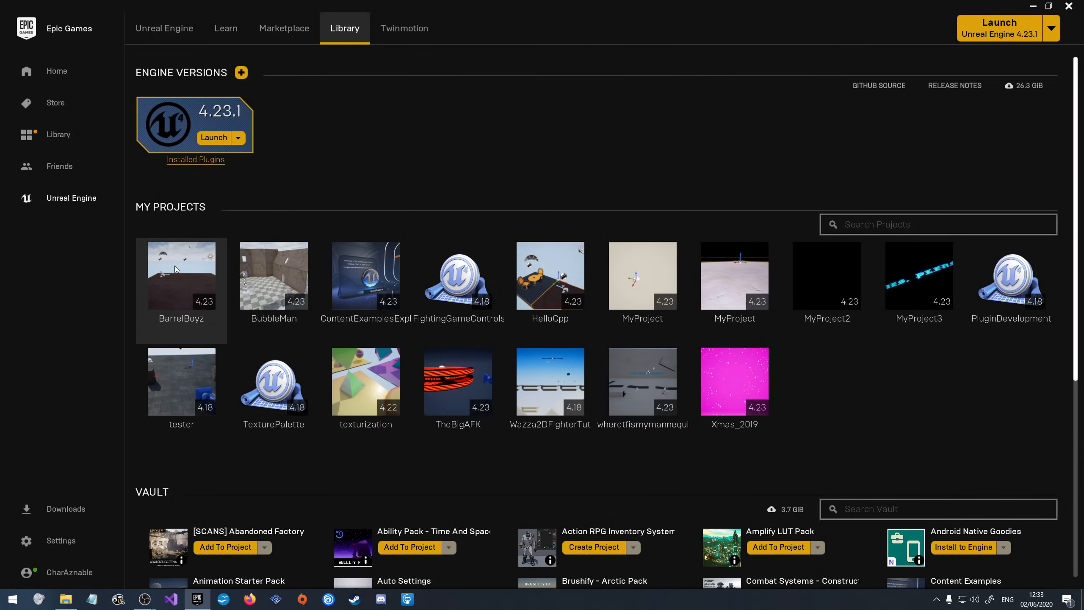
pyautogui.doubleClick(281, 292)
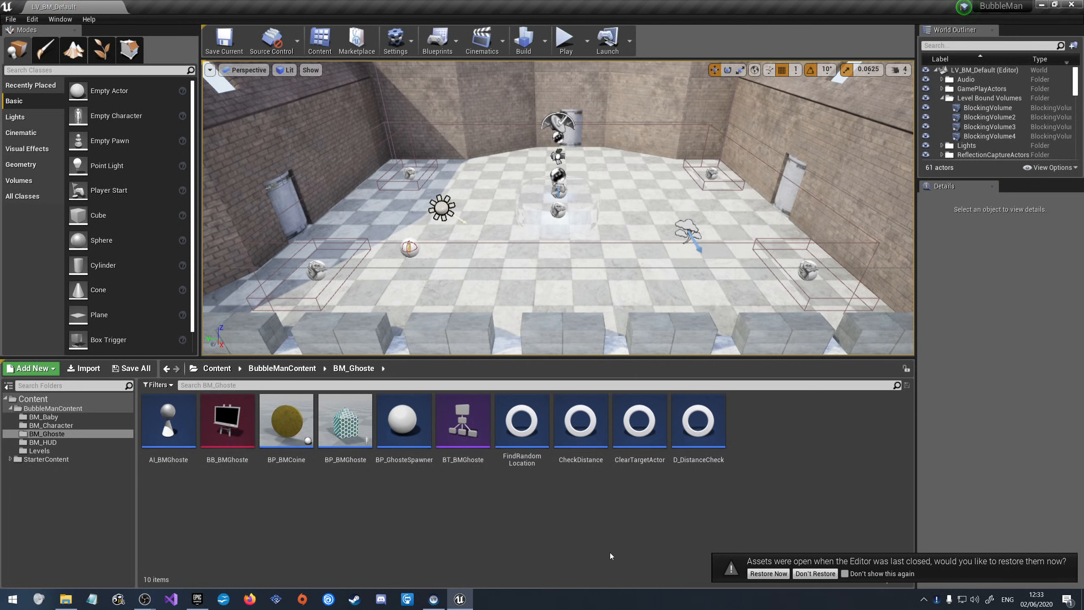
# Look around the LV_BM_Default arena and examine the details of two of its door walls
pyautogui.moveTo(560, 255); pyautogui.dragTo(570, 239, button='right')
pyautogui.click(572, 171)
pyautogui.keyDown('ctrl'); pyautogui.click(559, 240); pyautogui.keyUp('ctrl')
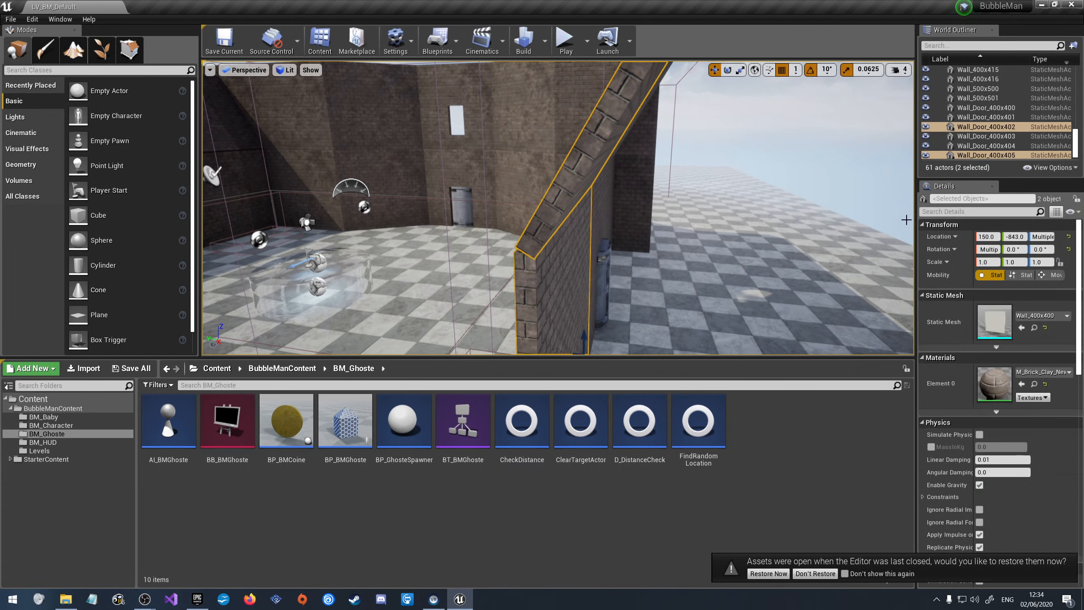
pyautogui.scroll(-10, 1004, 337)
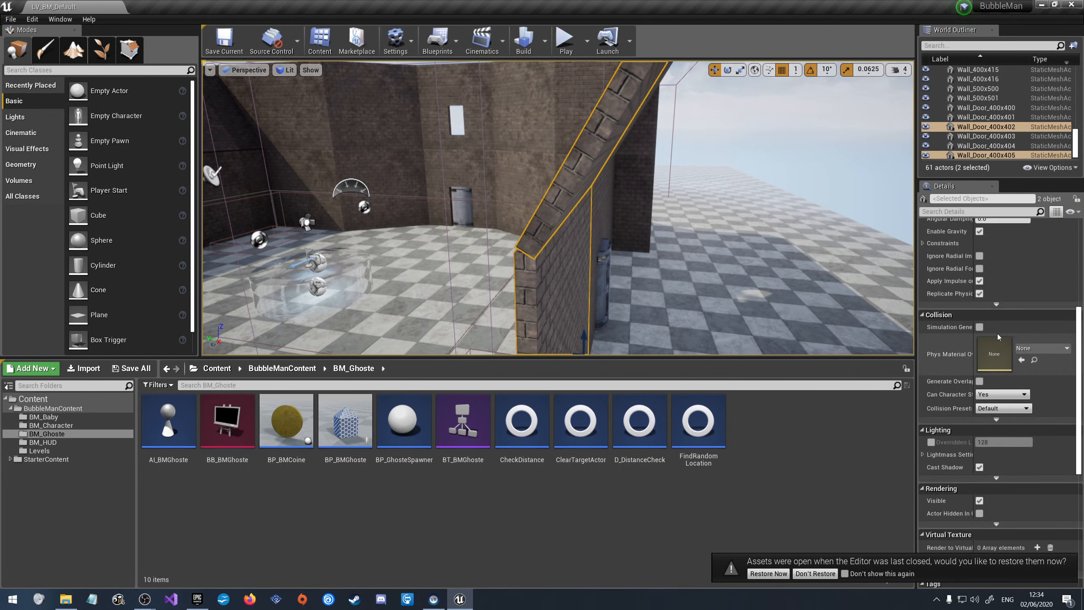
pyautogui.click(751, 136)
pyautogui.moveTo(597, 205); pyautogui.dragTo(580, 222, button='right')
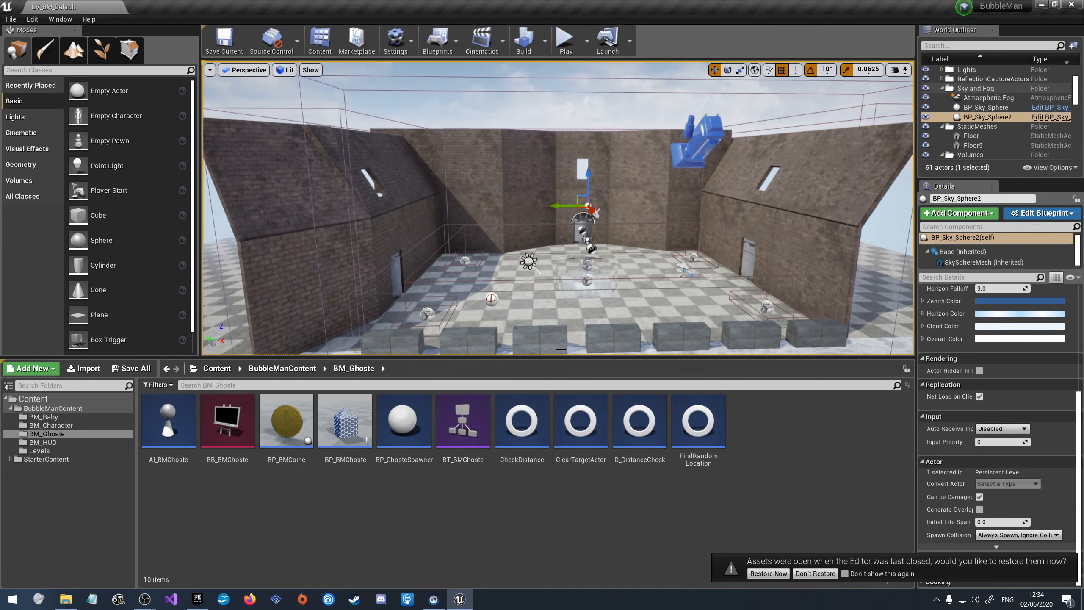
# Enlarge the level viewport and playtest the level, moving the character around the arena among the ghosts before ending the session
pyautogui.moveTo(552, 356); pyautogui.dragTo(556, 458)
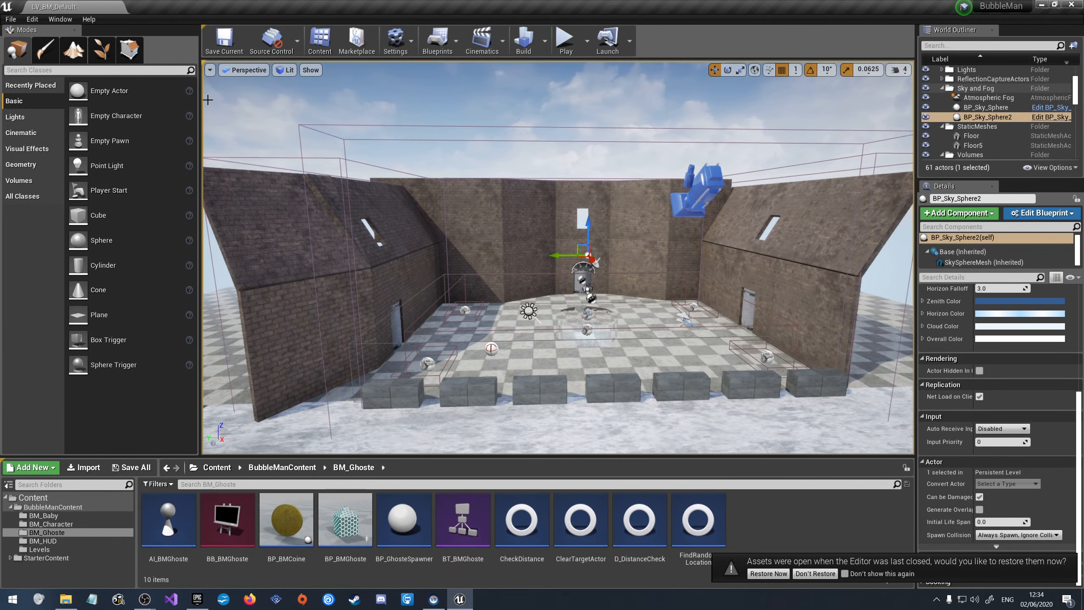
pyautogui.click(559, 41)
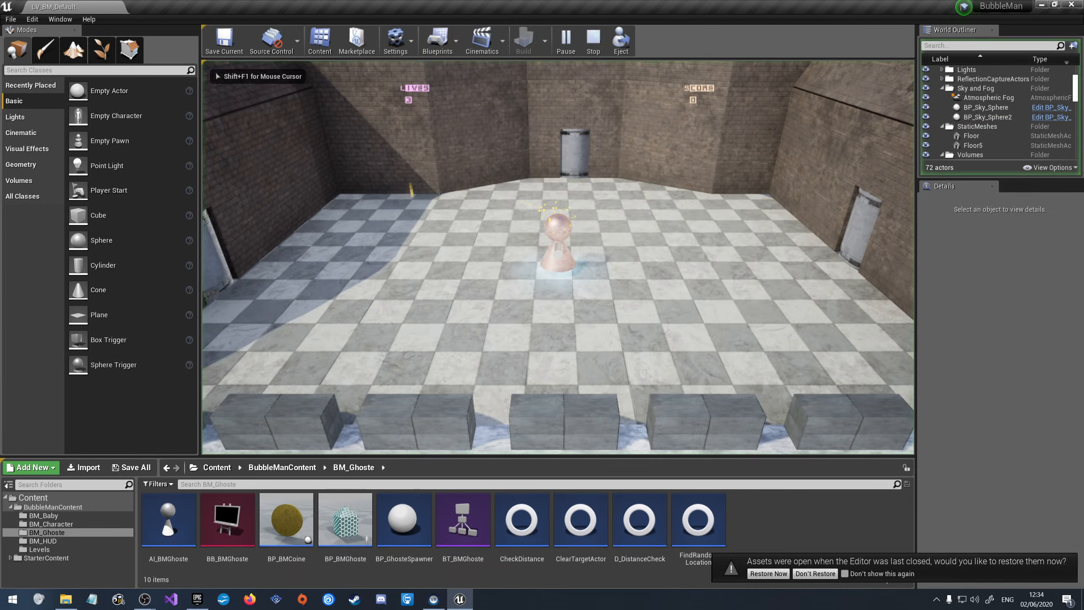
pyautogui.press('a')
pyautogui.press('s')
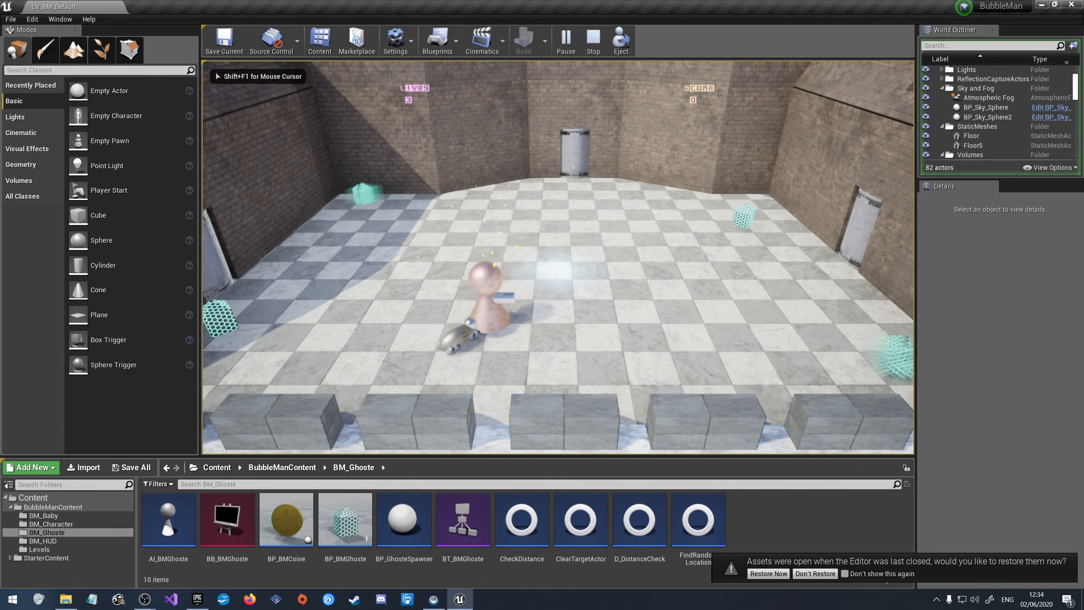
pyautogui.press('d')
pyautogui.press('a')
pyautogui.press('w')
pyautogui.press('s')
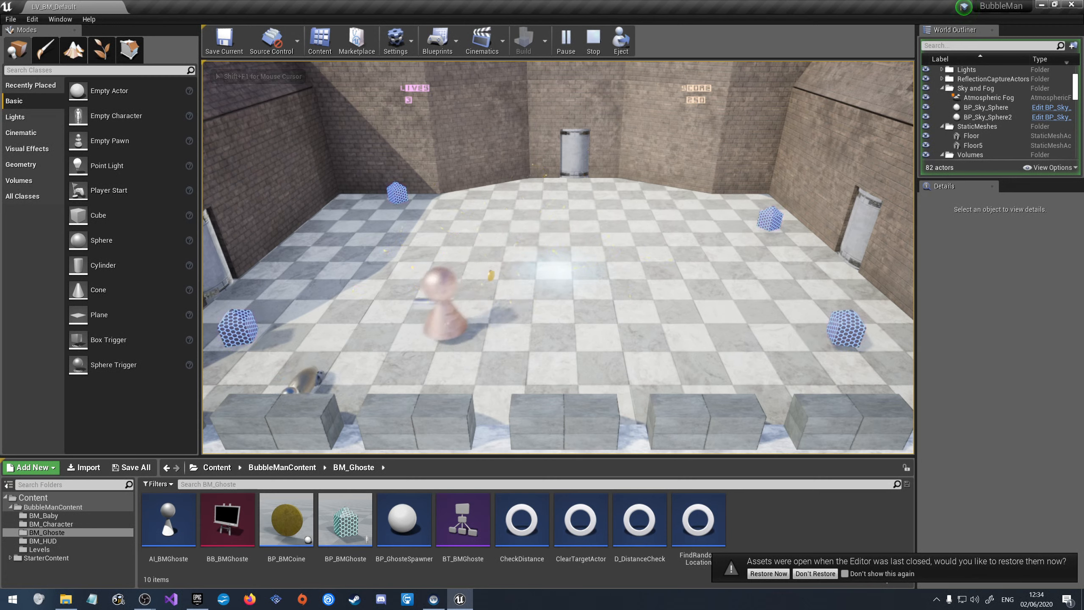
pyautogui.press('a')
pyautogui.press('d')
pyautogui.press('w')
pyautogui.press('s')
pyautogui.press('a')
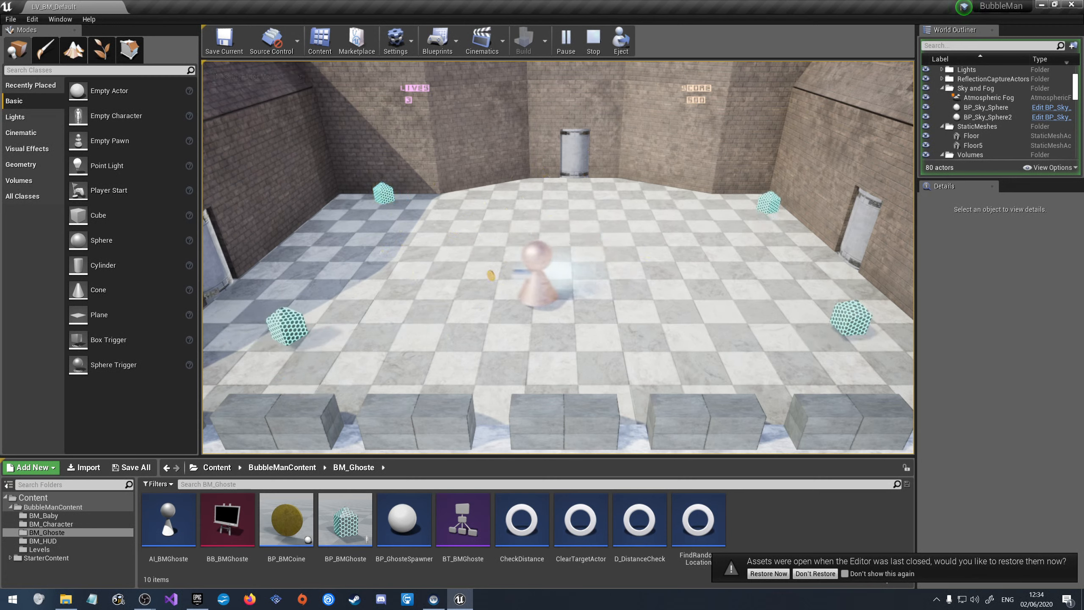
pyautogui.press('d')
pyautogui.press('w')
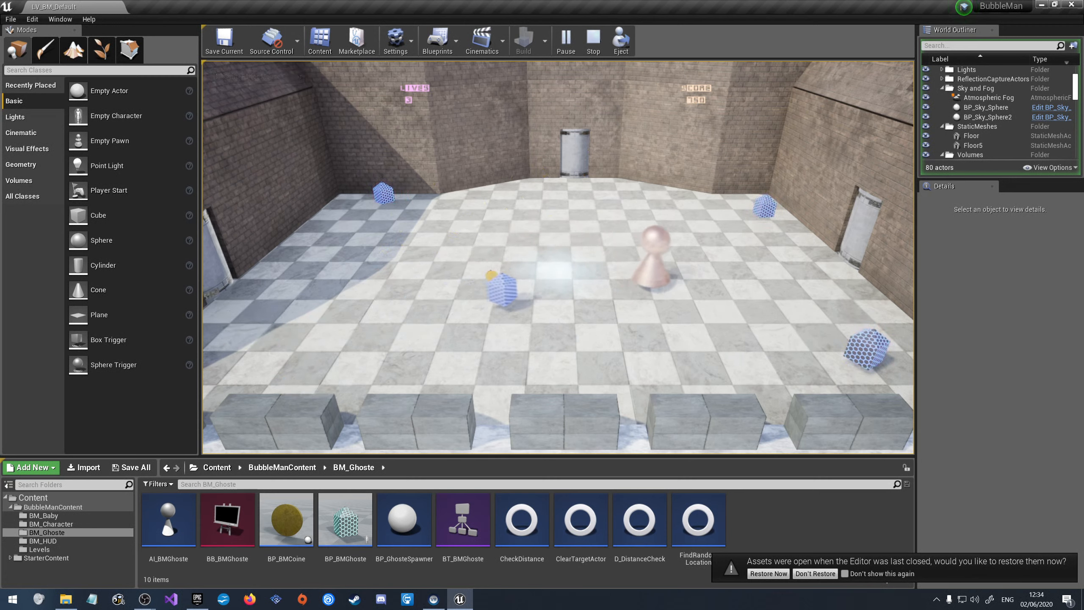
pyautogui.press('a')
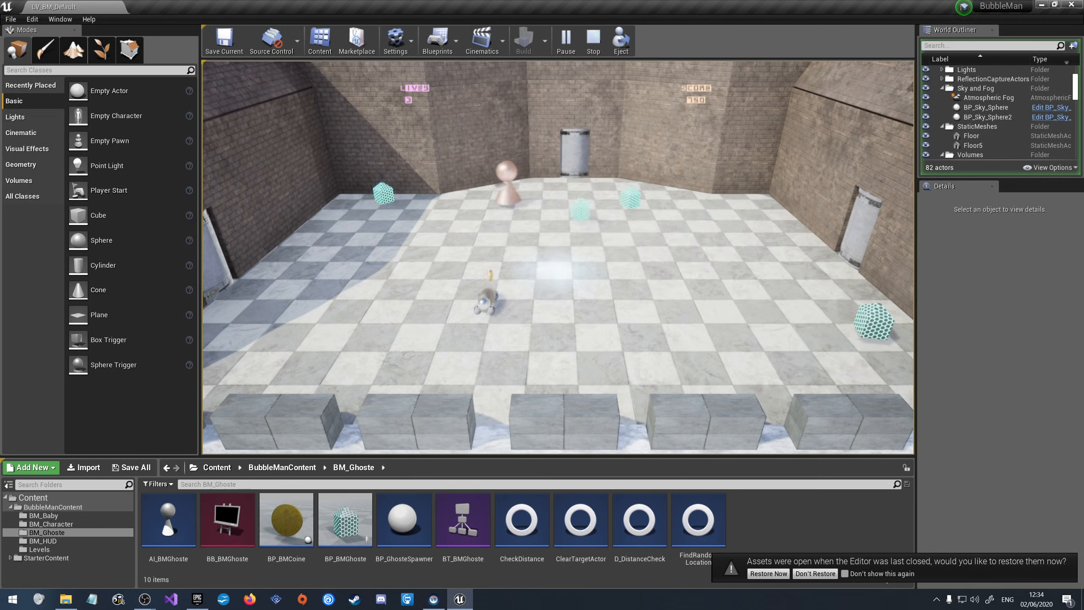
pyautogui.press('s')
pyautogui.press('d')
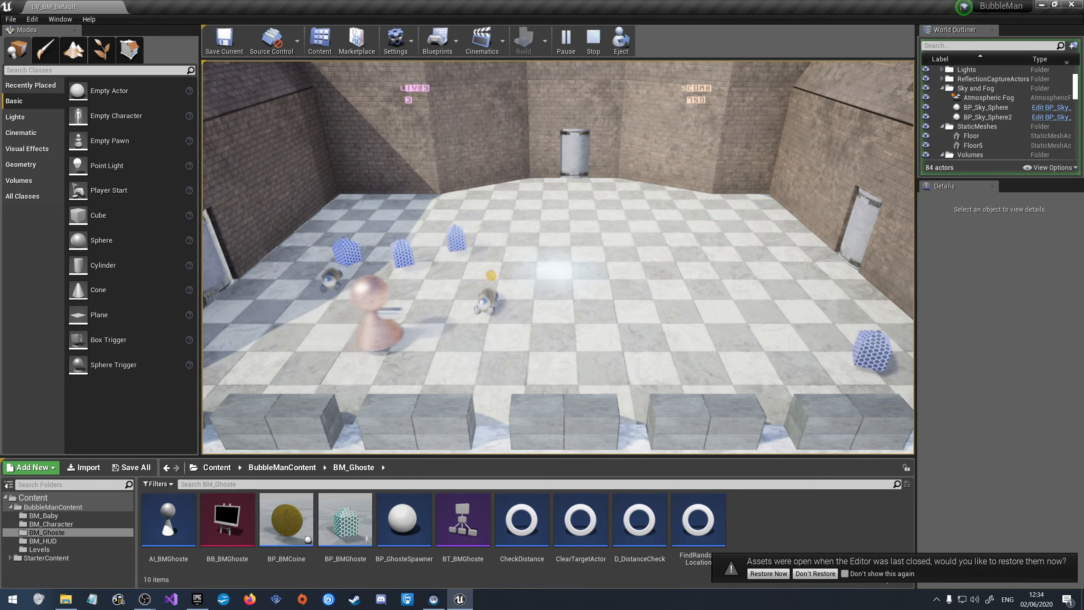
pyautogui.press('w')
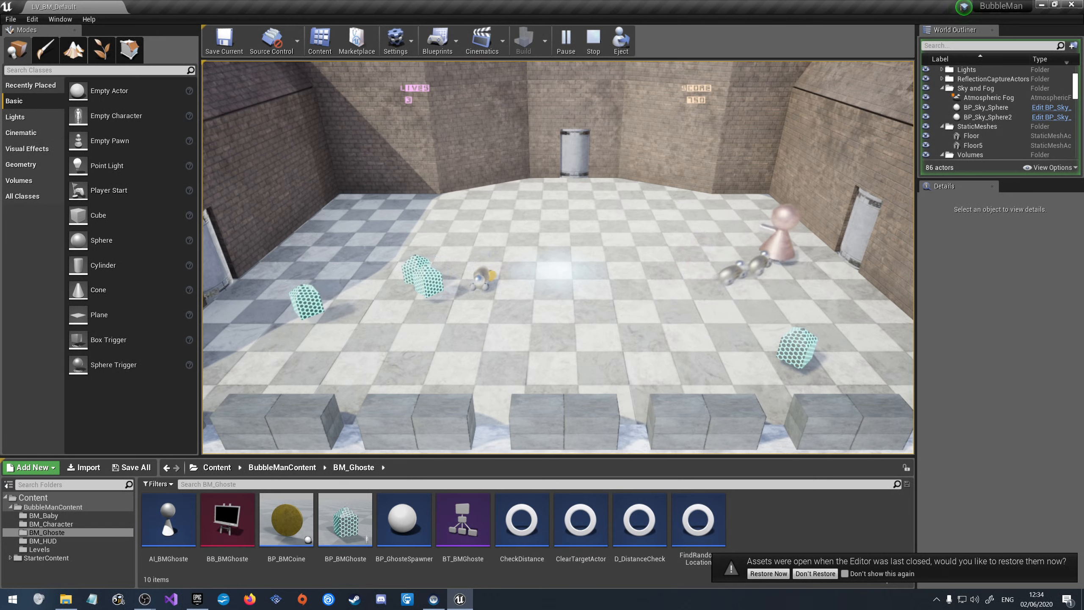
pyautogui.press('a')
pyautogui.press('s')
pyautogui.press('a')
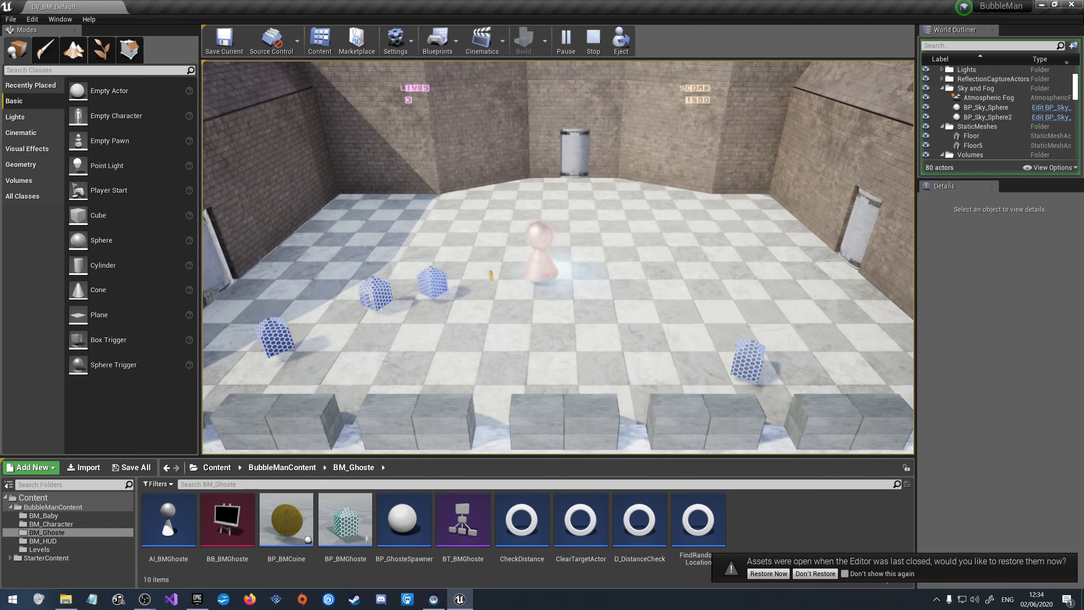
pyautogui.press('w')
pyautogui.press('d')
pyautogui.press('Escape')
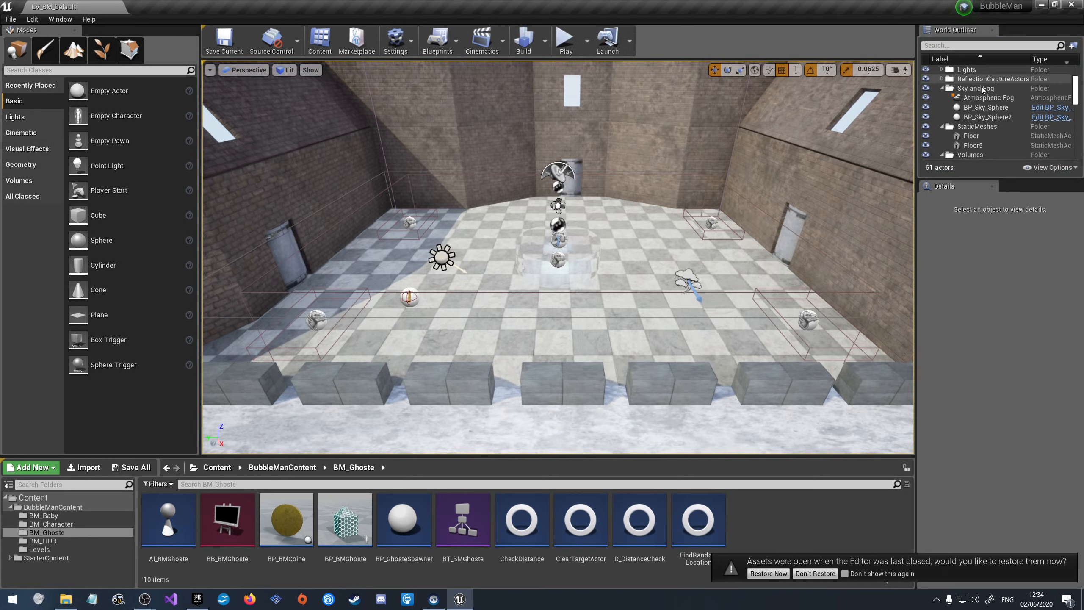
# Find the placed coin actor by searching the level for "coin", delete it, and save the level
pyautogui.click(982, 46)
pyautogui.write('coin')
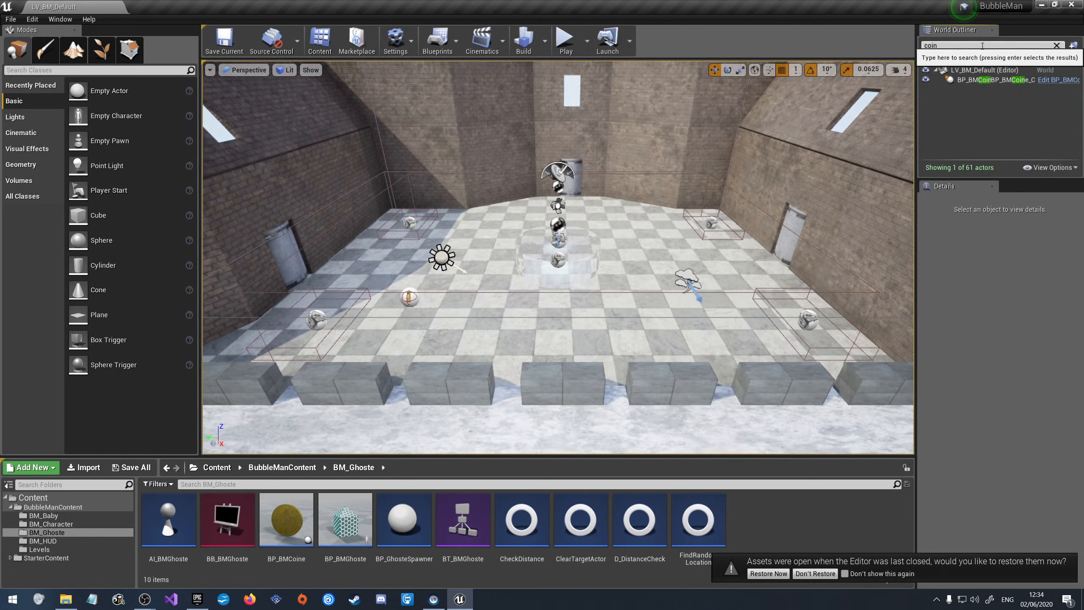
pyautogui.click(989, 81)
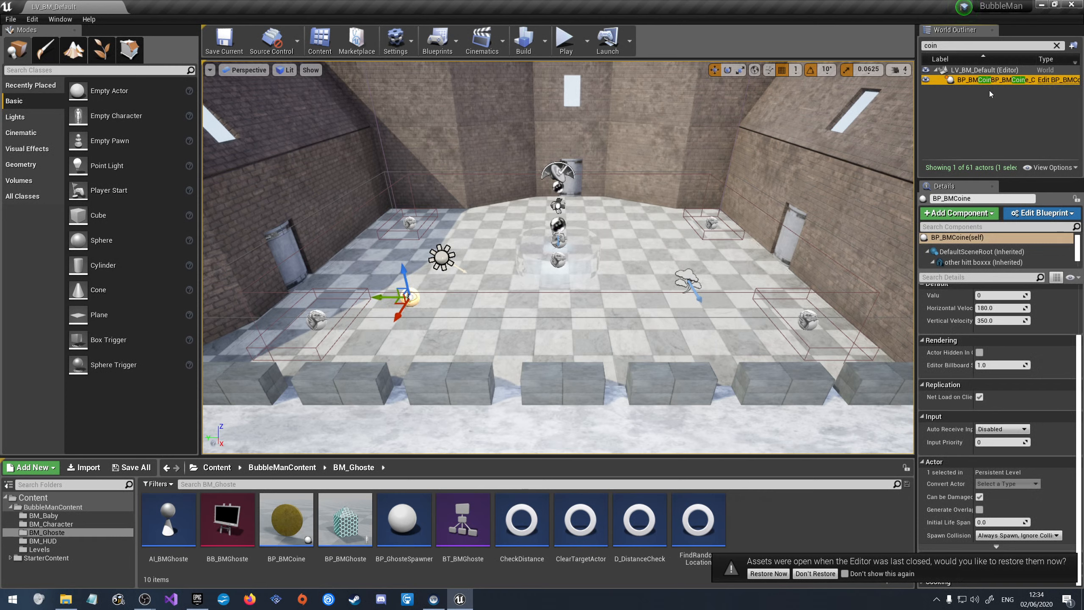
pyautogui.press('Delete')
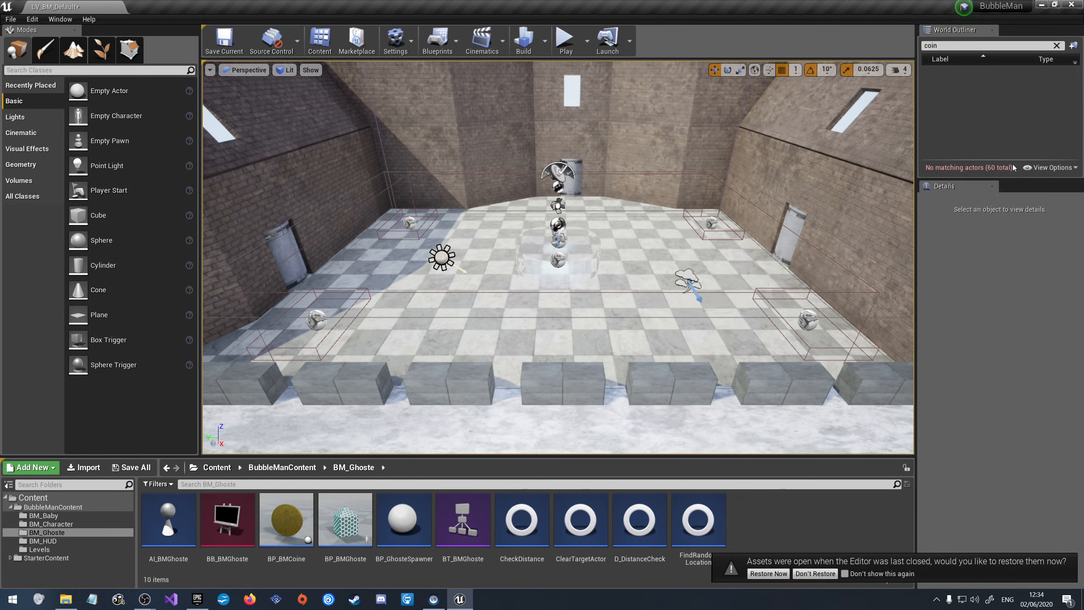
pyautogui.click(1056, 45)
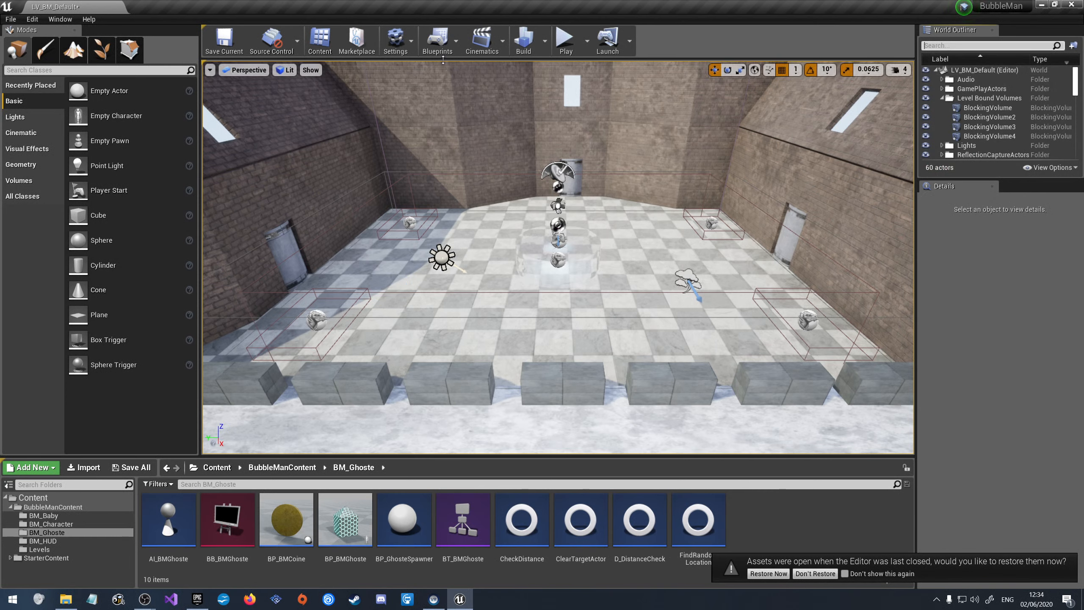
pyautogui.hotkey('ctrl', 's')
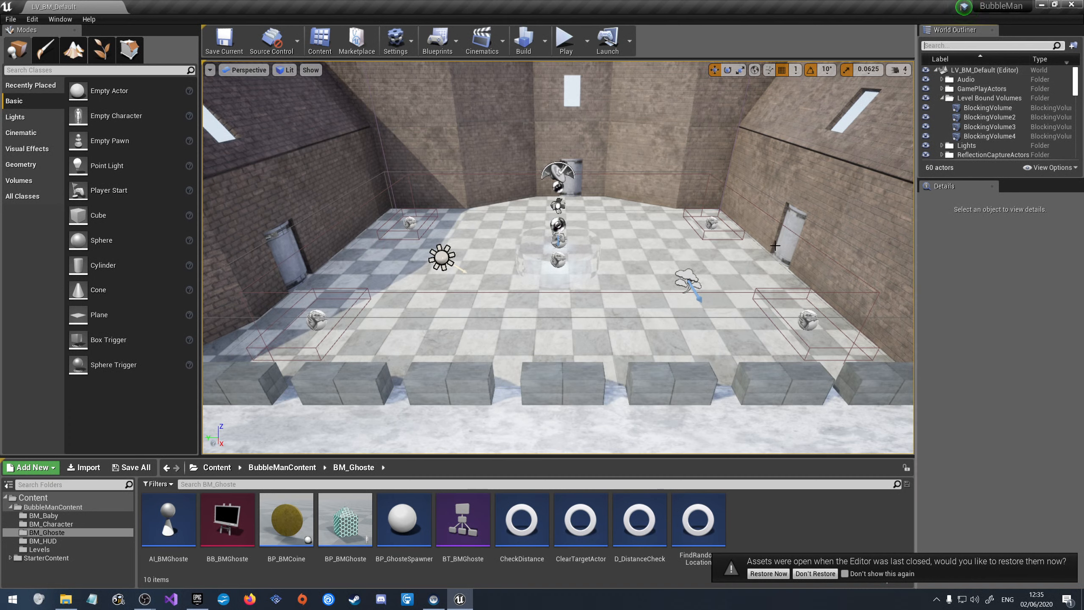
# Open the BP_BMCoine blueprint and show its event graph and the Valu variable's settings
pyautogui.doubleClick(285, 519)
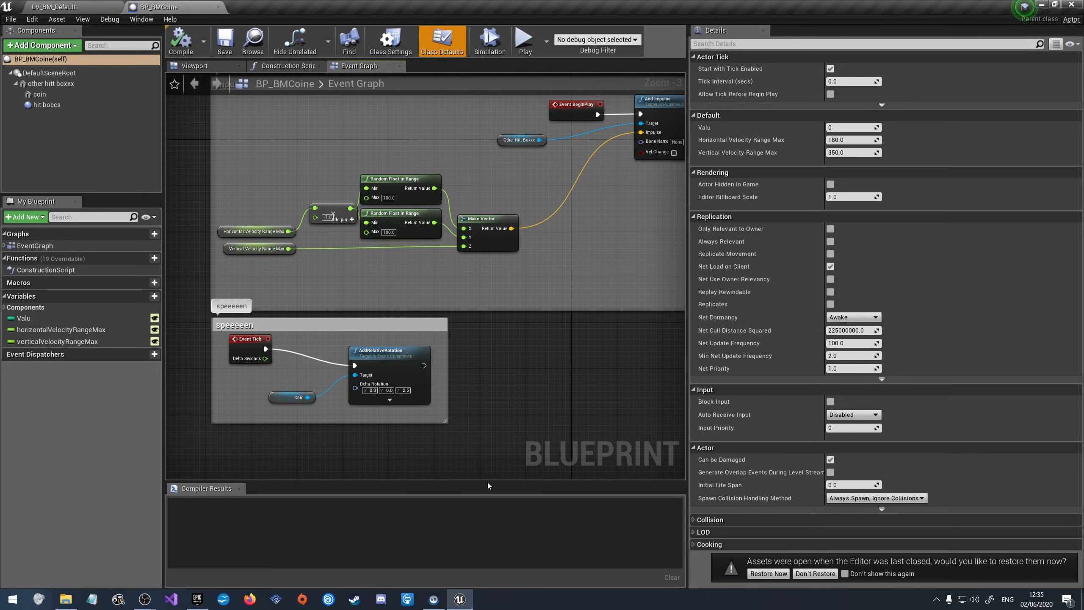
pyautogui.scroll(-5, 655, 431)
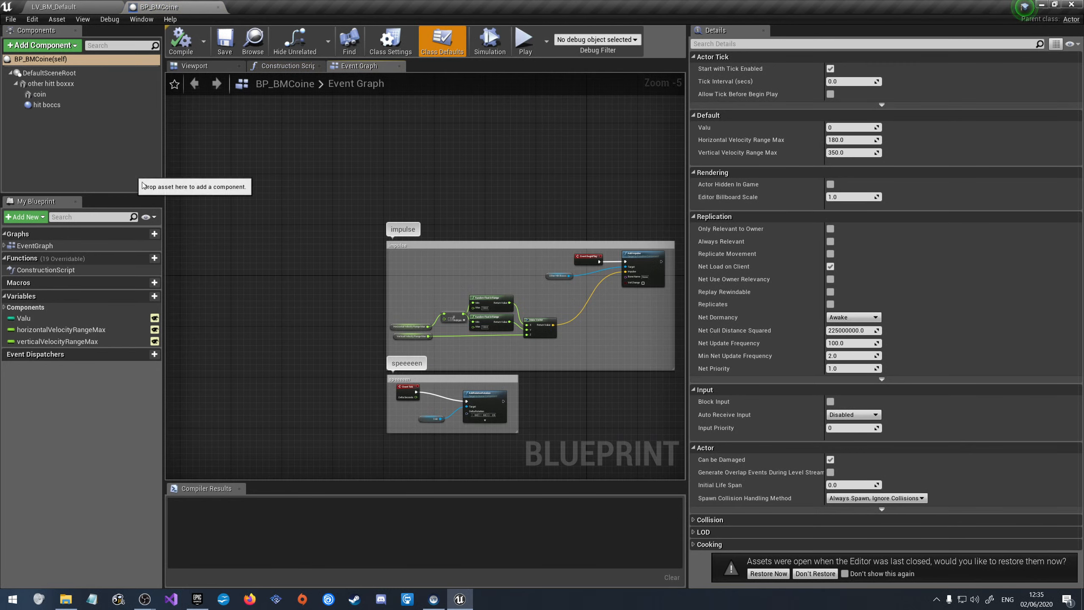
pyautogui.moveTo(496, 346); pyautogui.dragTo(398, 313, button='right')
pyautogui.click(74, 317)
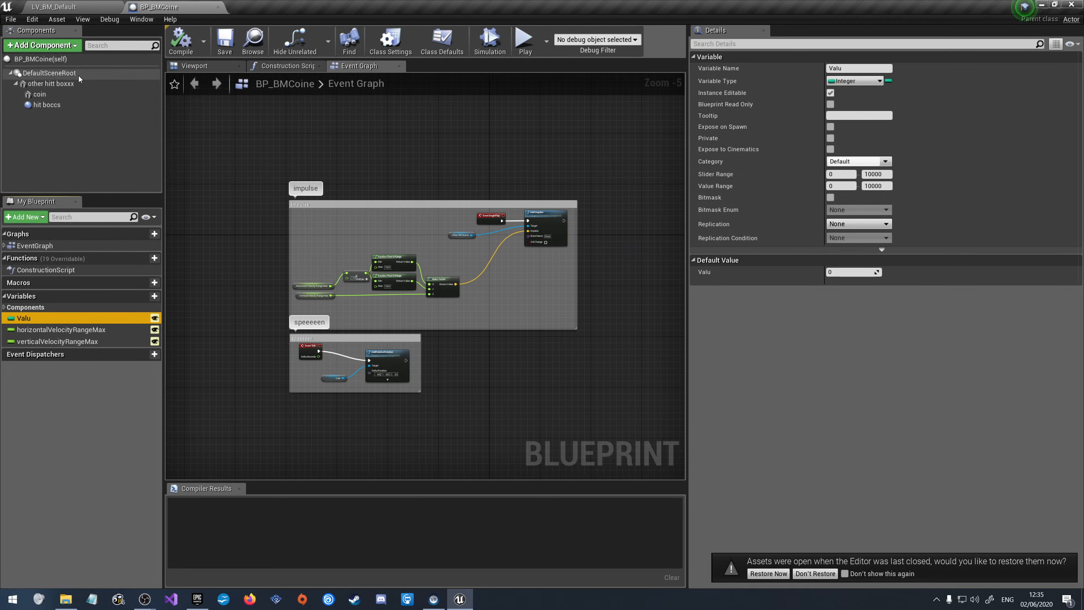
# Assign the M_MaterialSphere_Plain material to Element 0 of the coin component and decline restoring the previously open assets
pyautogui.click(79, 94)
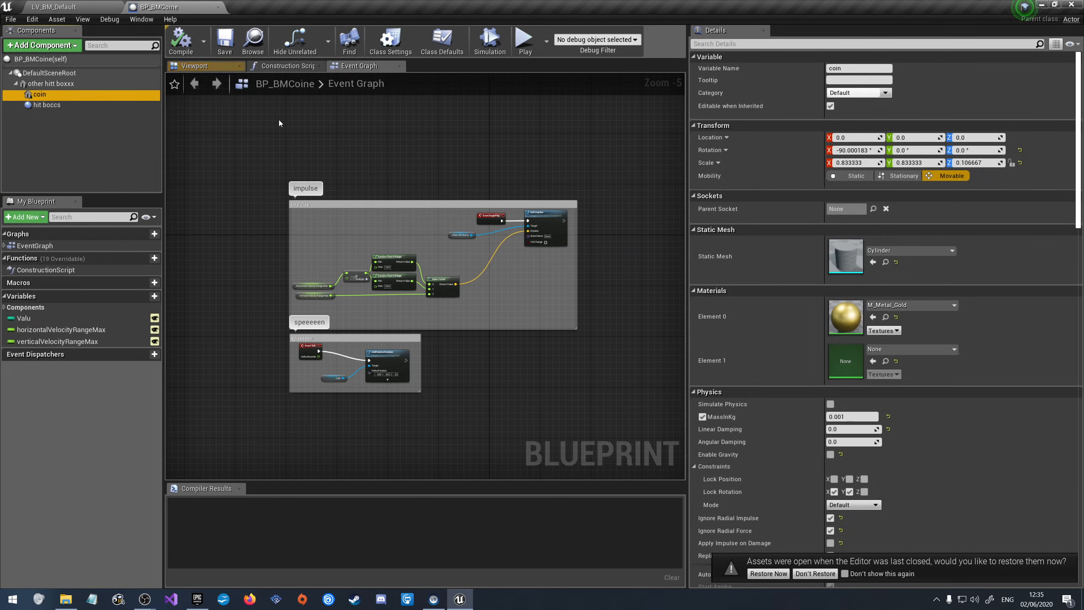
pyautogui.click(921, 304)
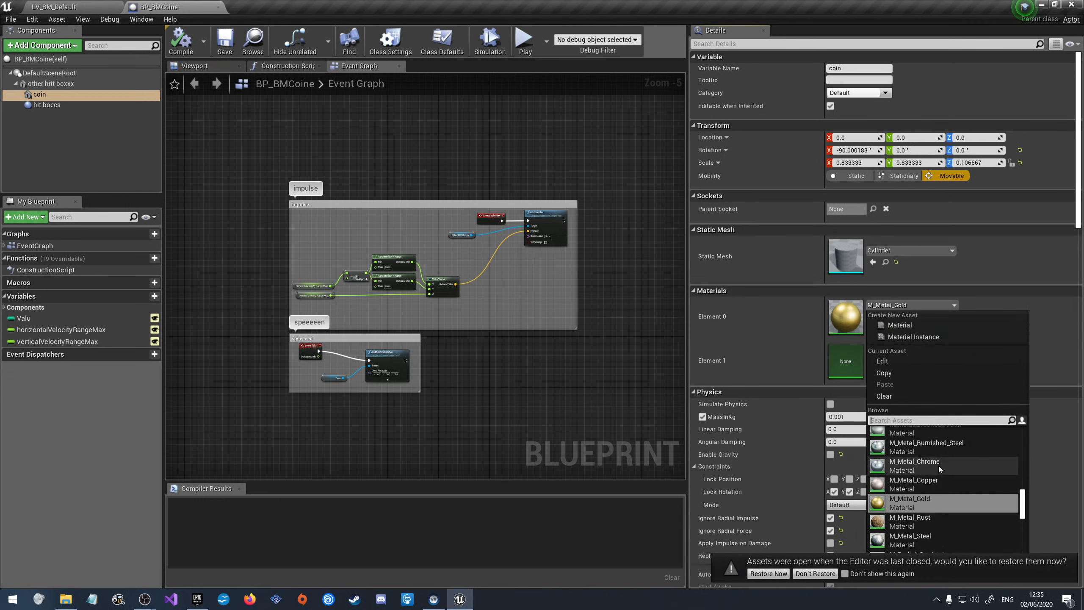
pyautogui.scroll(3, 943, 465)
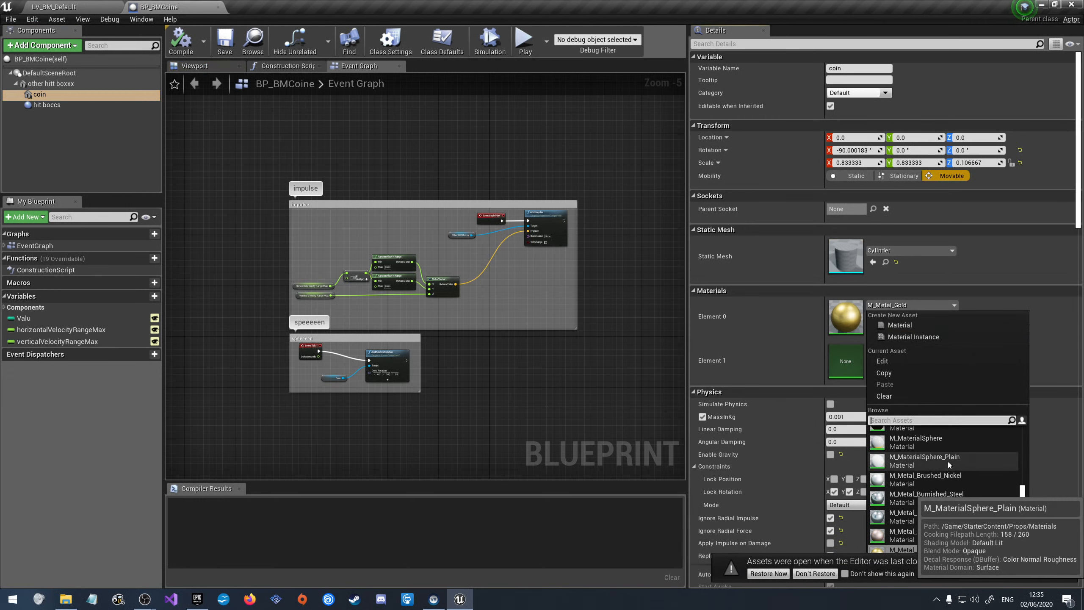
pyautogui.click(948, 461)
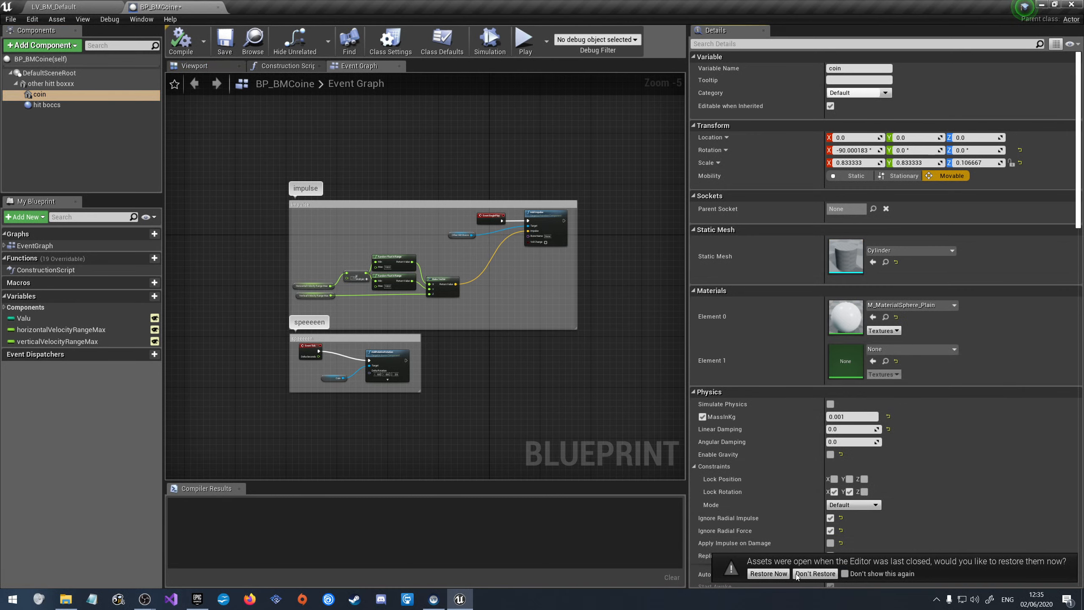
pyautogui.click(814, 572)
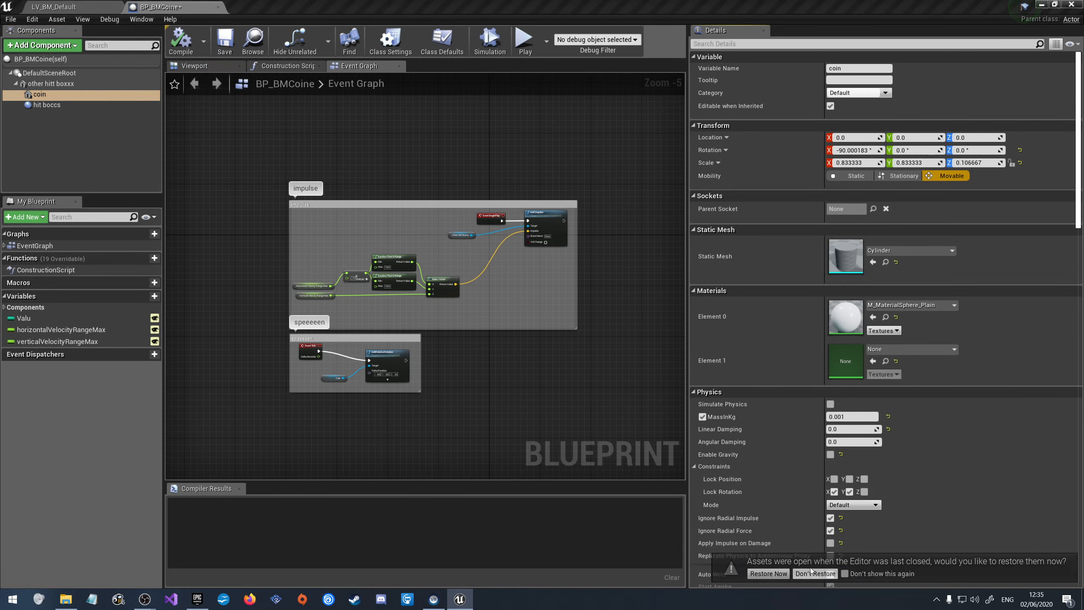
# Compile BP_BMCoine, inspect the white coin in its 3D preview, and close the blueprint
pyautogui.click(180, 41)
pyautogui.click(194, 66)
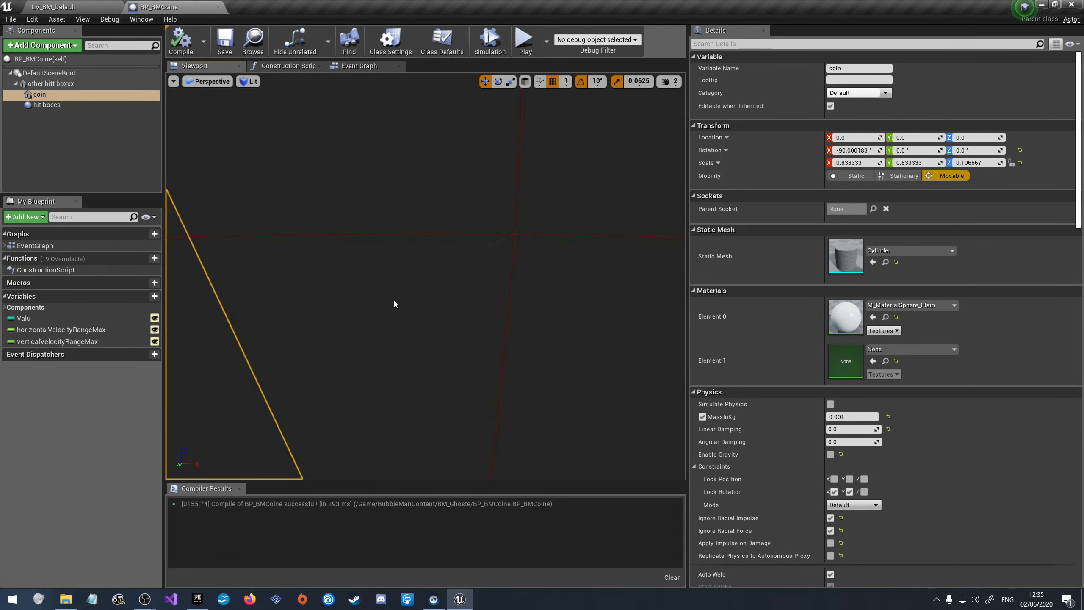
pyautogui.press('f')
pyautogui.press('w')
pyautogui.moveTo(433, 274); pyautogui.dragTo(405, 273, button='right')
pyautogui.press('d')
pyautogui.press('a')
pyautogui.moveTo(563, 265); pyautogui.dragTo(566, 264, button='right')
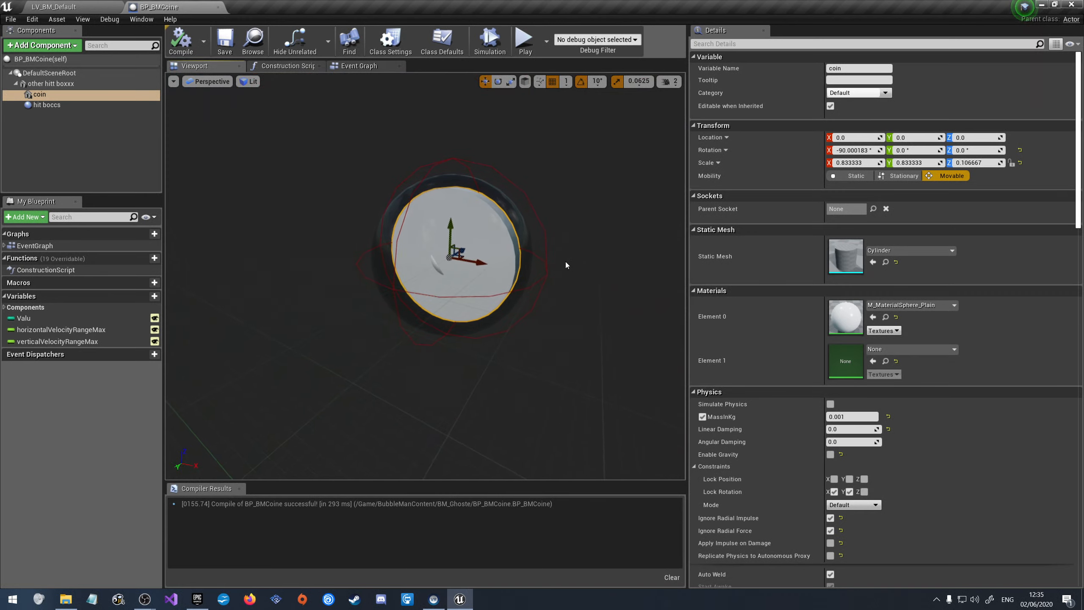
pyautogui.click(218, 7)
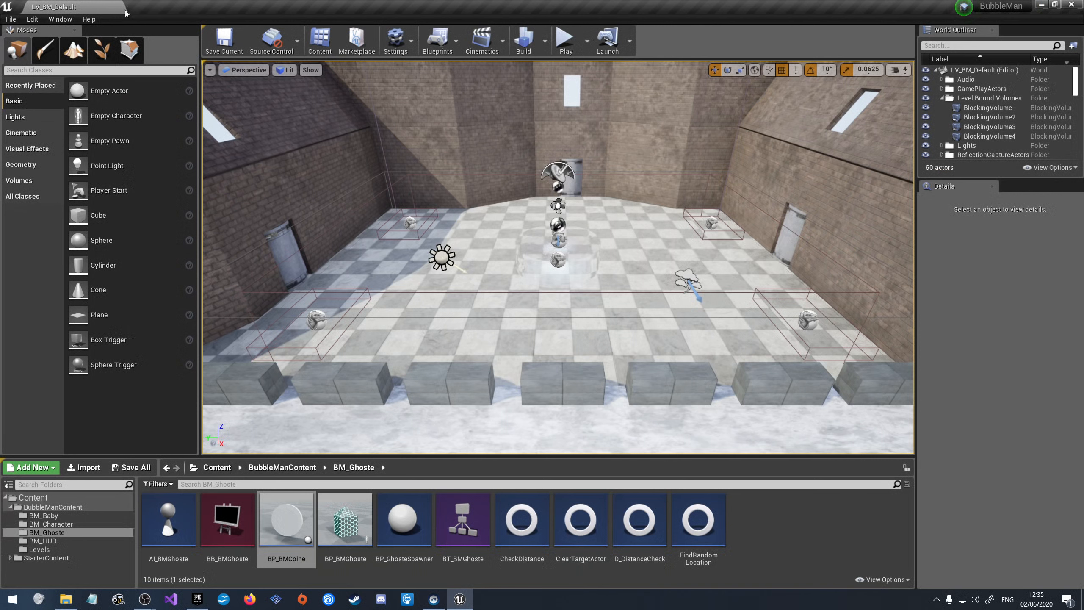
# Create a child blueprint class of BP_BMCoine in the BM_Ghoste folder and name it BP_BMCoine_Gold
pyautogui.rightClick(284, 533)
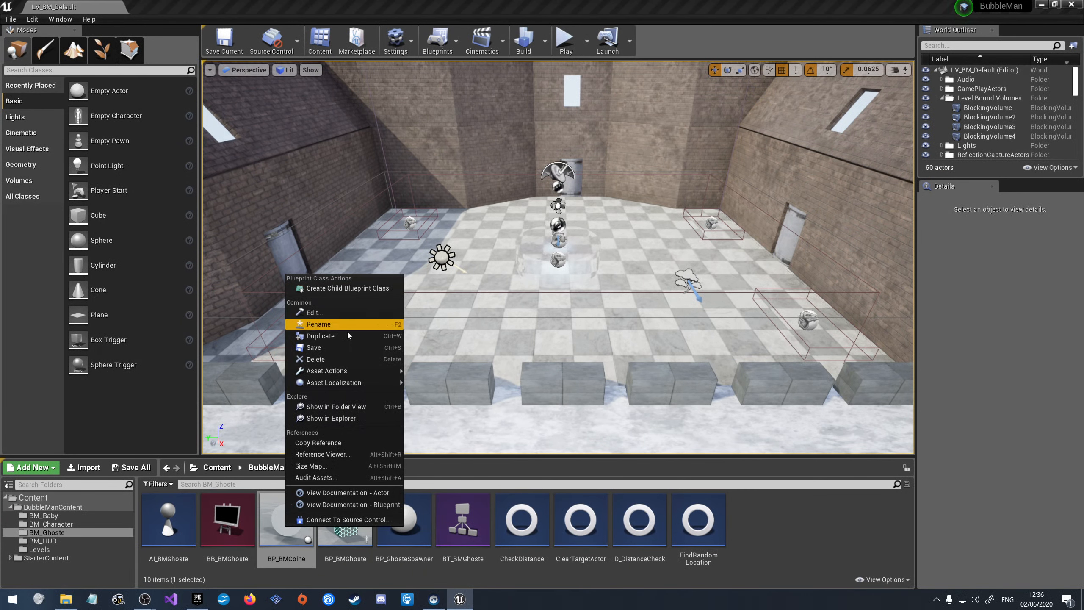
pyautogui.moveTo(344, 370)
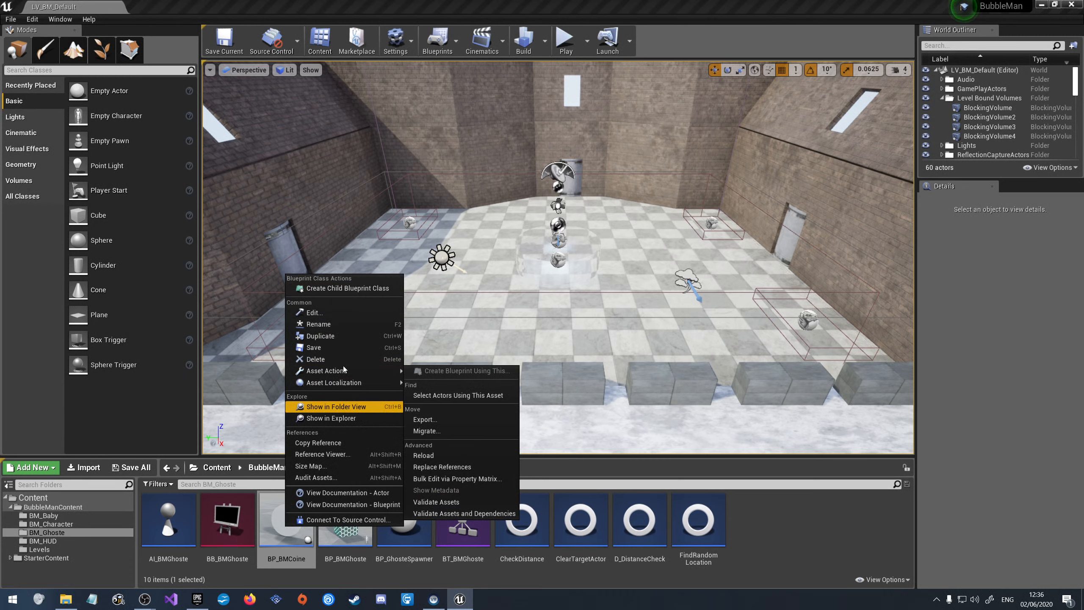
pyautogui.click(348, 288)
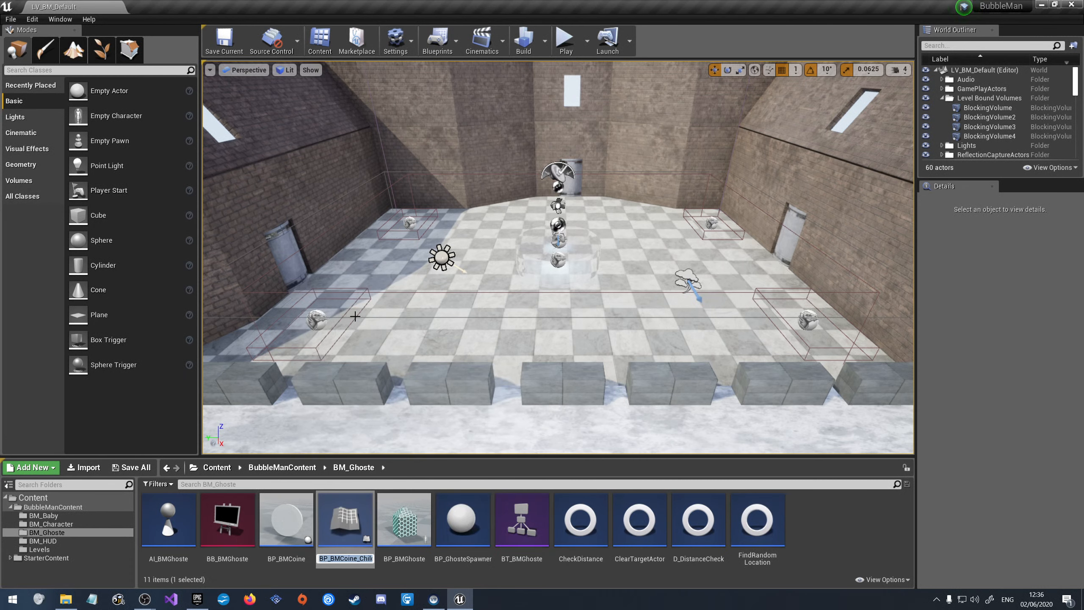
pyautogui.press('Right')
pyautogui.press('BackSpace')
pyautogui.press('BackSpace')
pyautogui.press('BackSpace')
pyautogui.write('Gold')
pyautogui.press('Return')
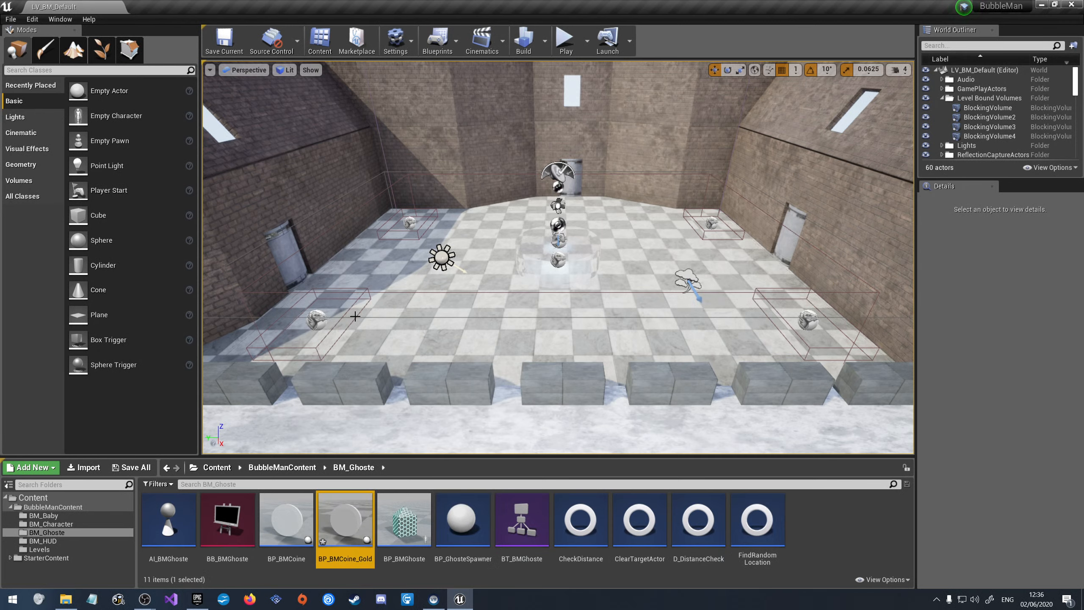
# Open BP_BMCoine_Gold and assign the M_Metal_Gold material to Element 0 of its inherited coin component
pyautogui.doubleClick(345, 519)
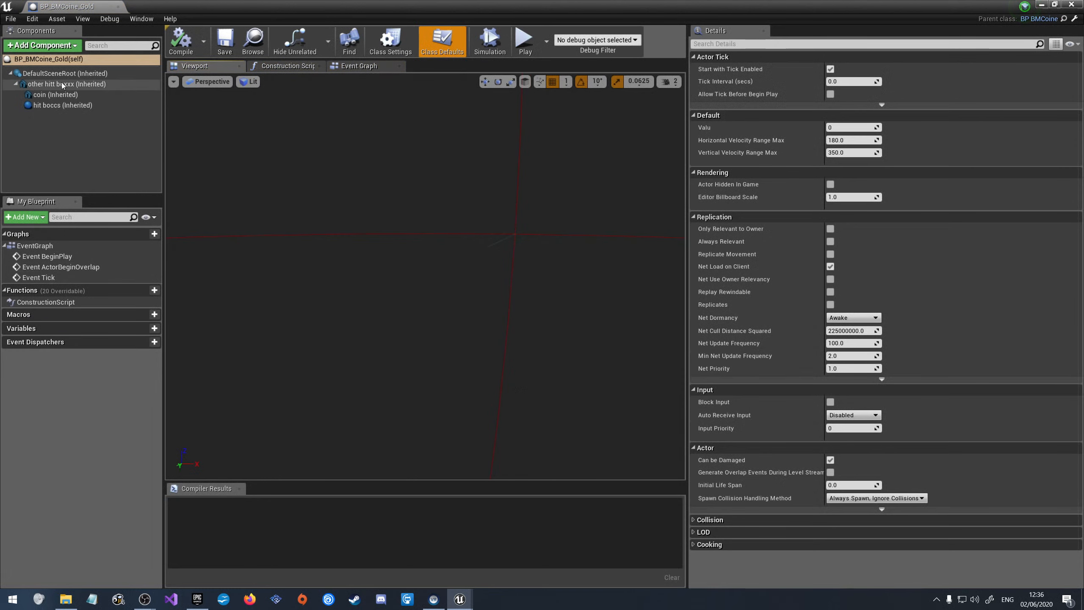
pyautogui.click(54, 95)
pyautogui.click(905, 304)
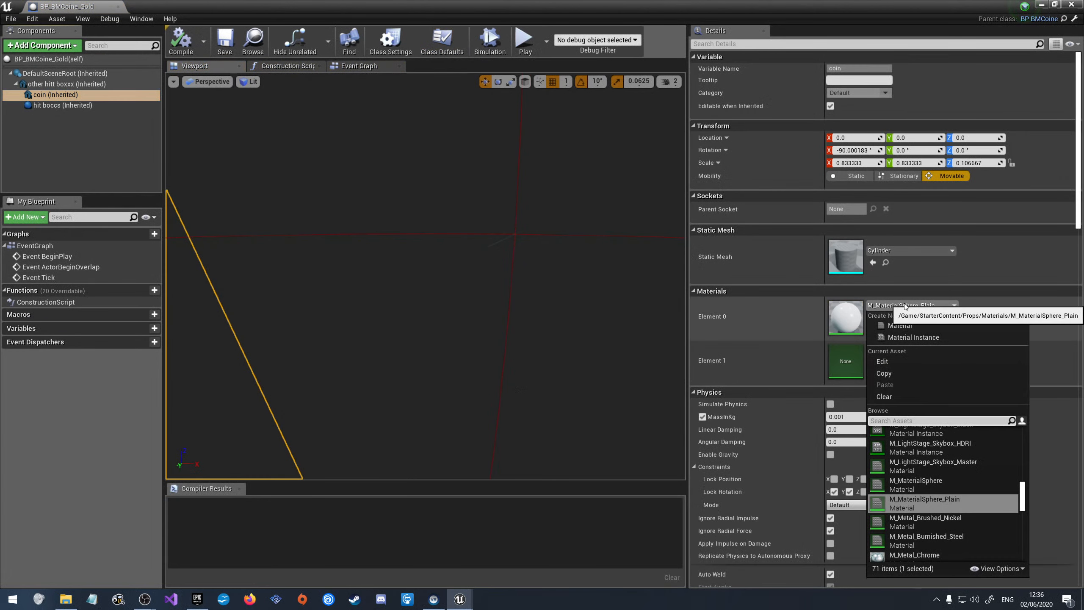
pyautogui.write('gold')
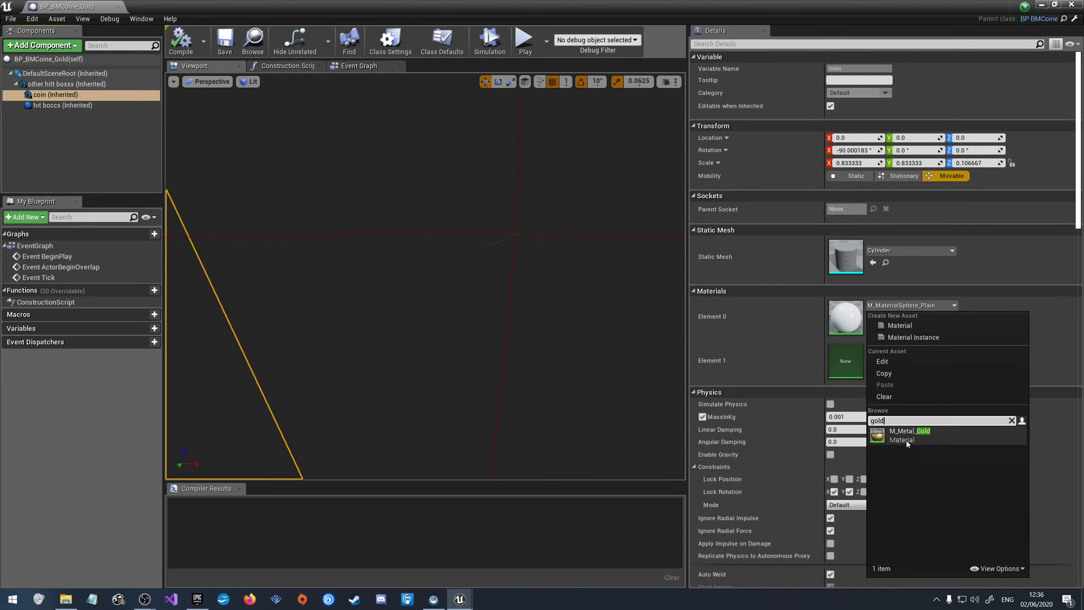
pyautogui.click(906, 437)
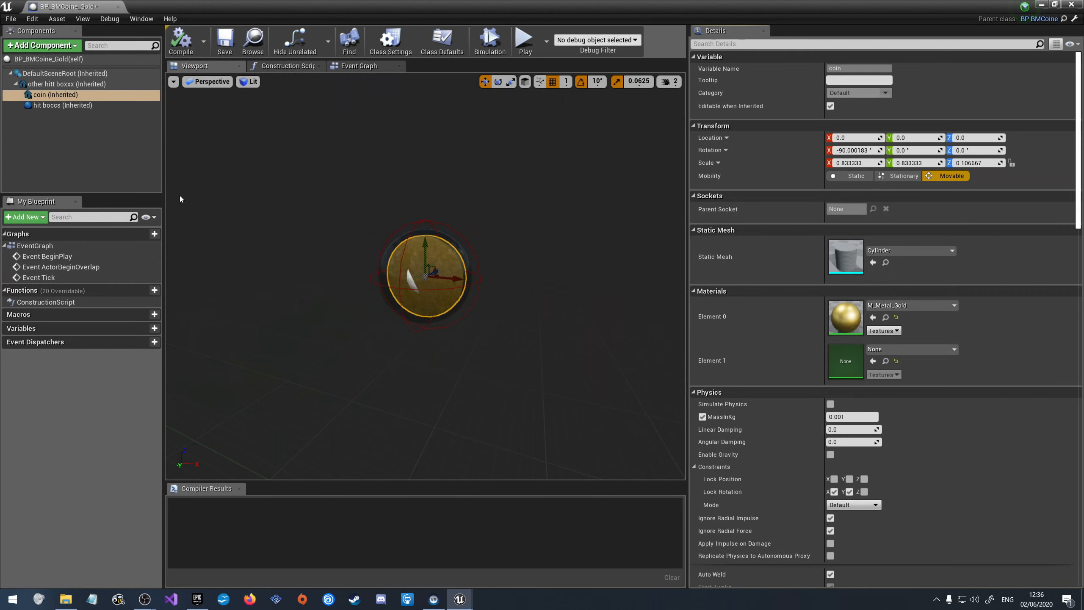
# Set the gold coin's default Valu to 100 in the class defaults, compile BP_BMCoine_Gold, and close it
pyautogui.scroll(-10, 818, 489)
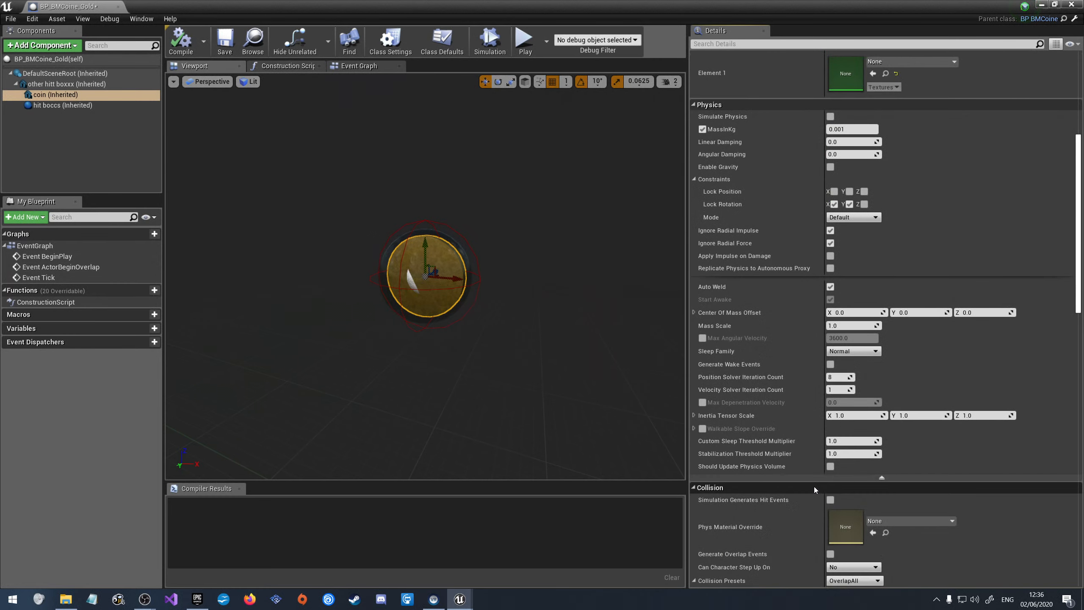
pyautogui.scroll(-3, 809, 482)
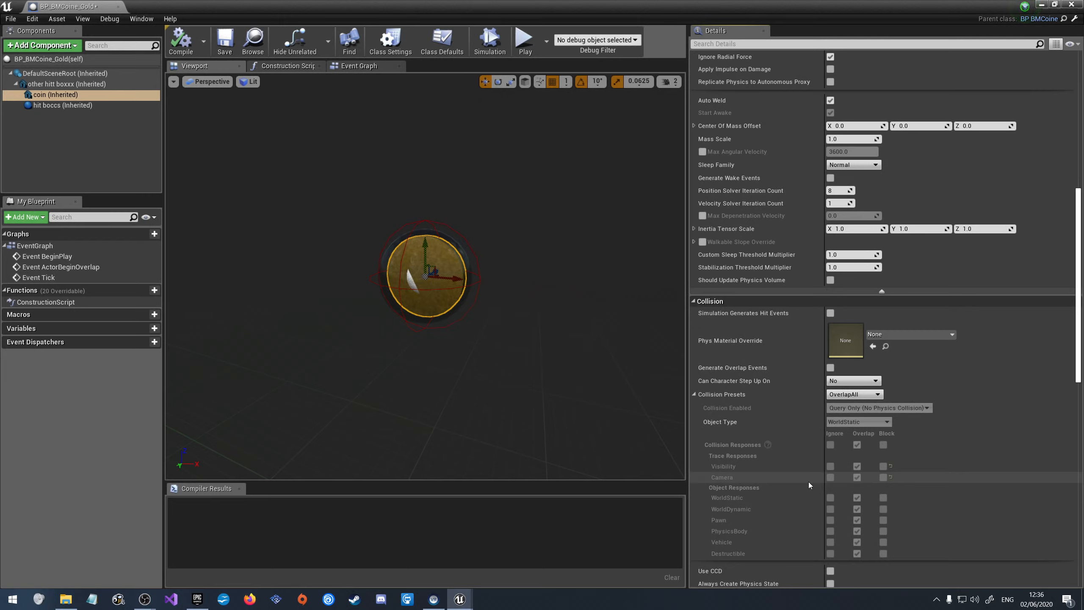
pyautogui.click(85, 333)
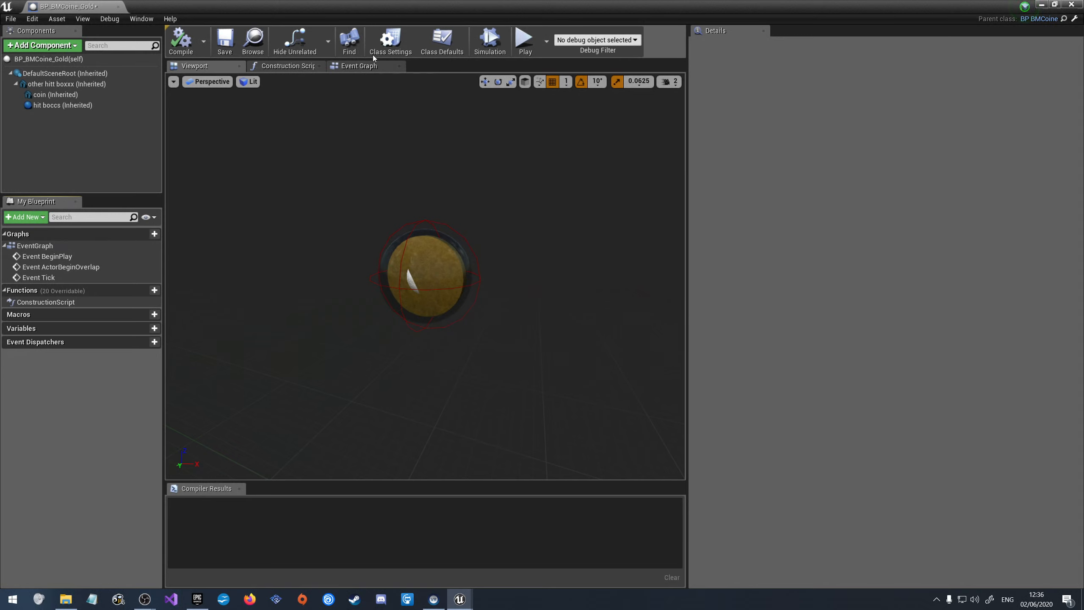
pyautogui.click(390, 43)
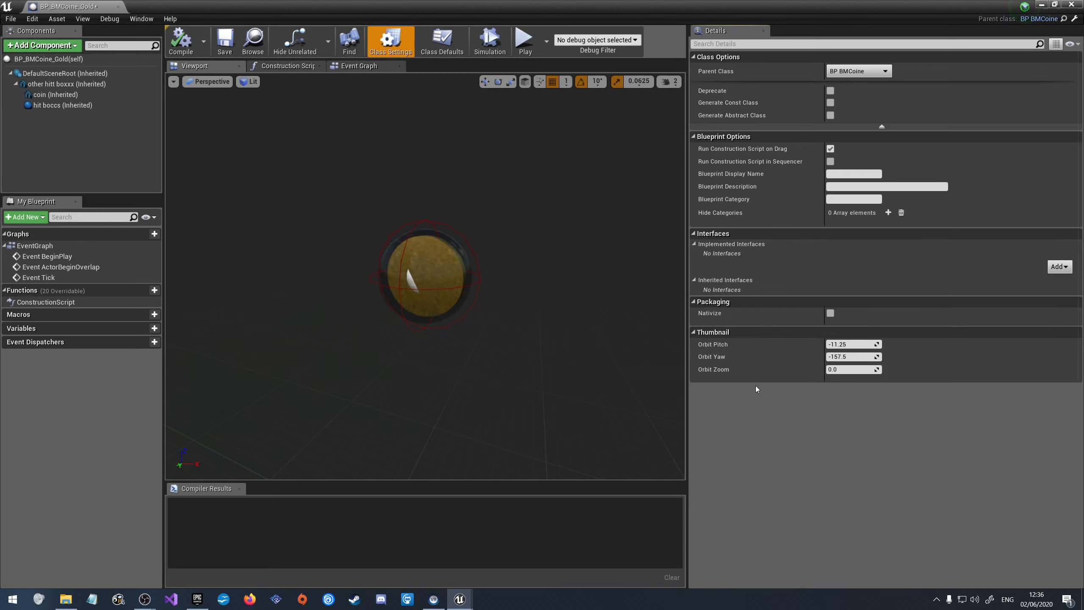
pyautogui.click(443, 47)
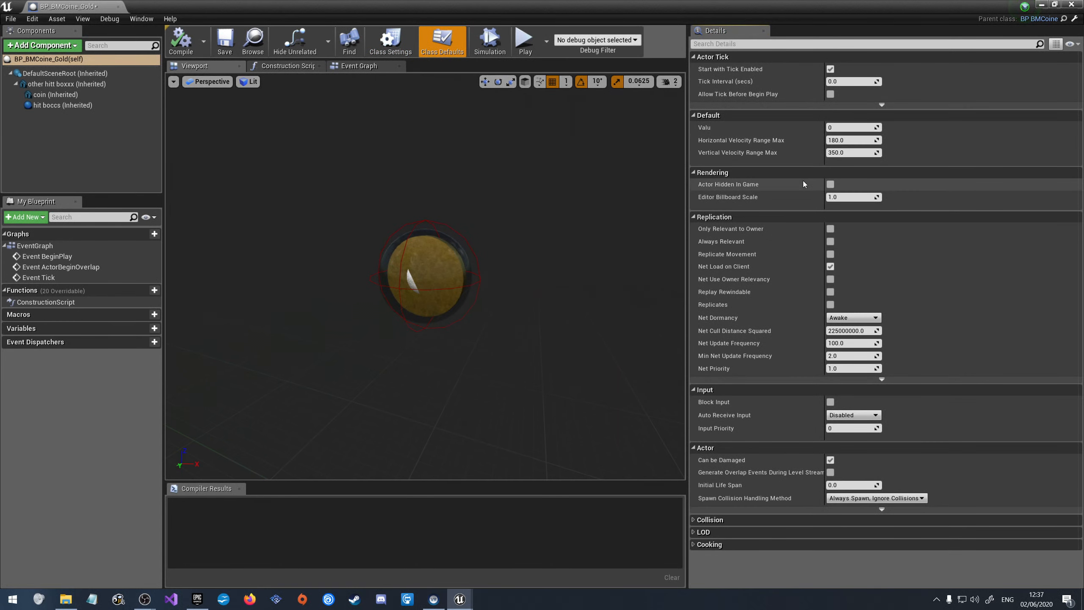
pyautogui.click(851, 127)
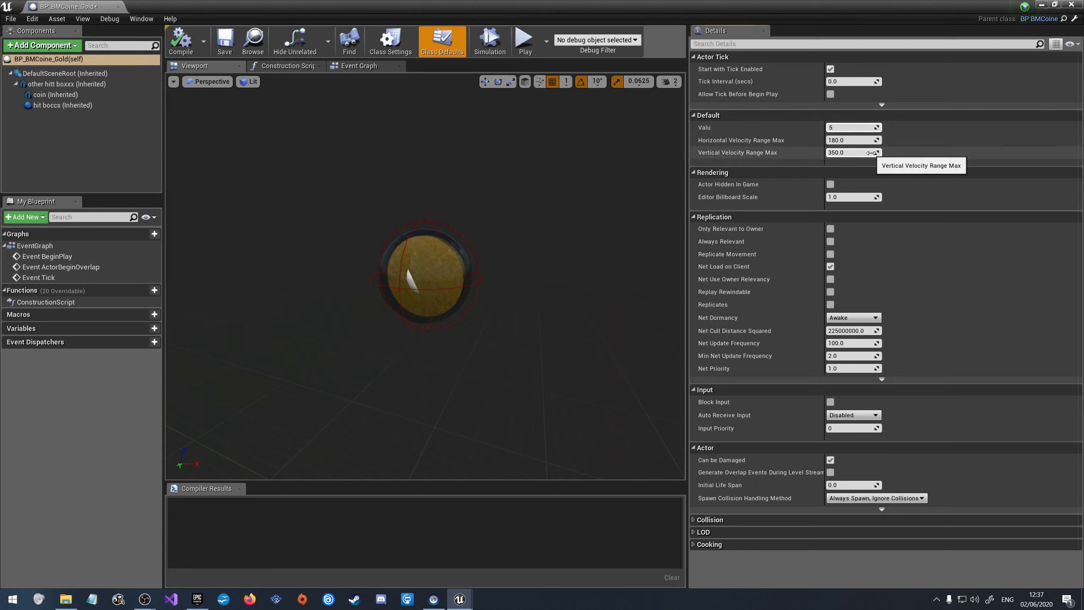
pyautogui.write('100')
pyautogui.press('Return')
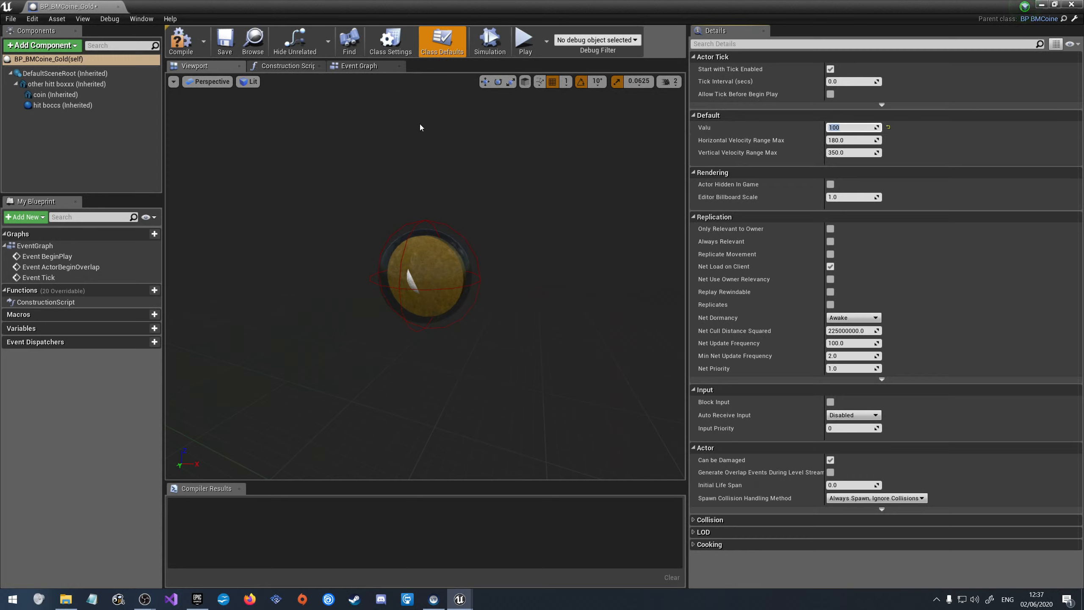
pyautogui.click(184, 44)
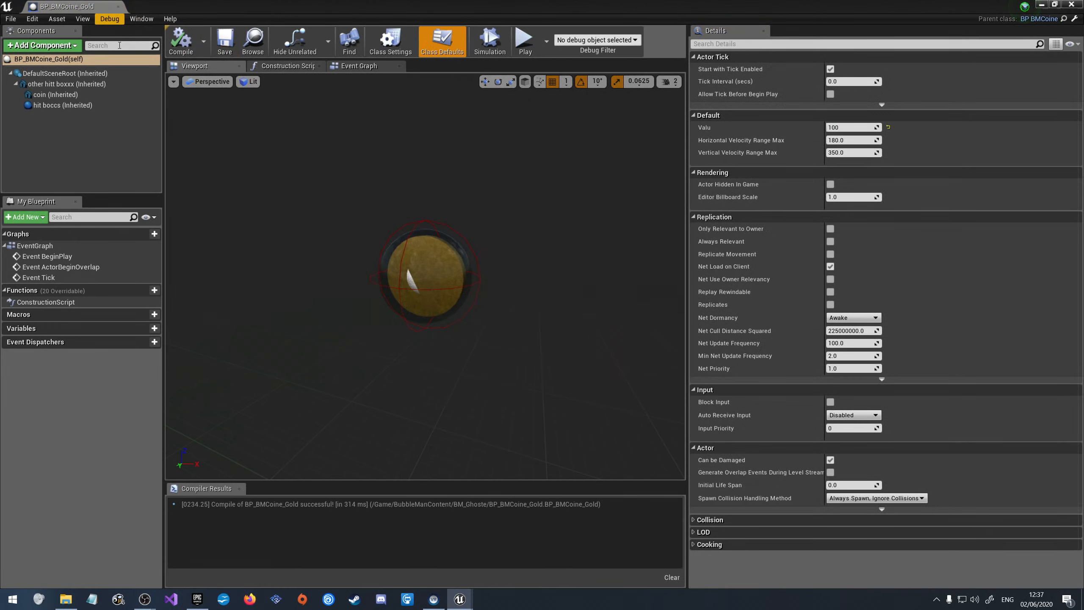
pyautogui.click(118, 7)
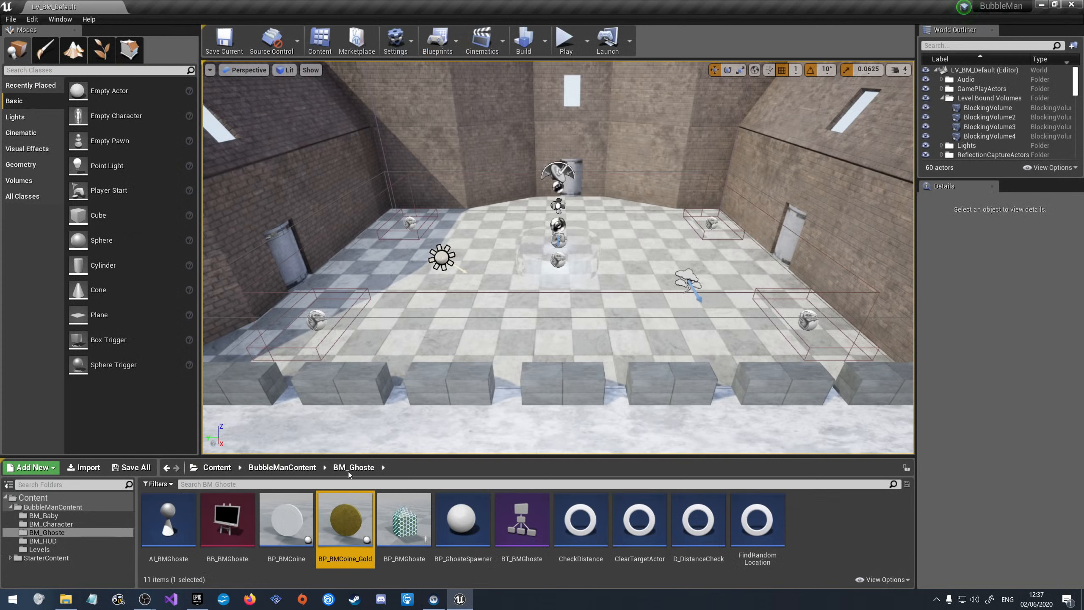
# Create another child blueprint class of BP_BMCoine and name it BP_BMCoine_Silver
pyautogui.rightClick(282, 519)
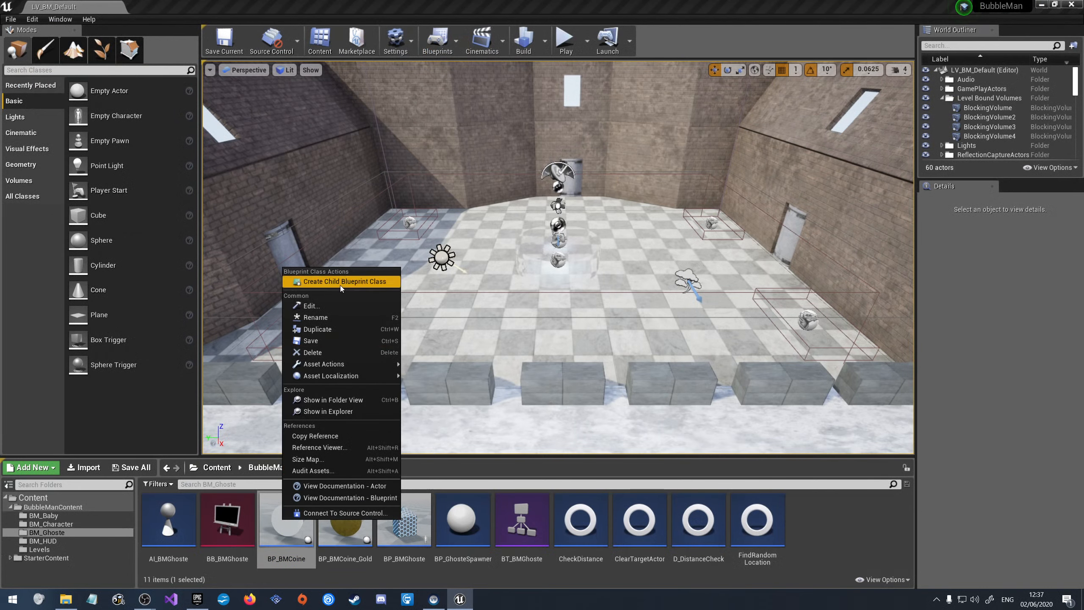
pyautogui.click(316, 280)
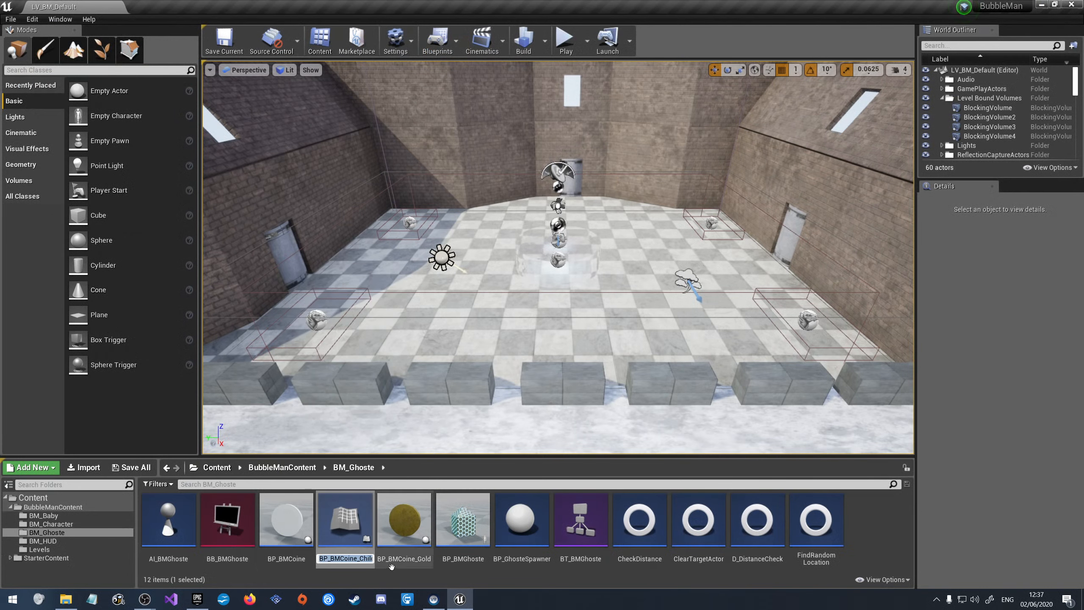
pyautogui.press('Right')
pyautogui.press('BackSpace')
pyautogui.press('BackSpace')
pyautogui.press('BackSpace')
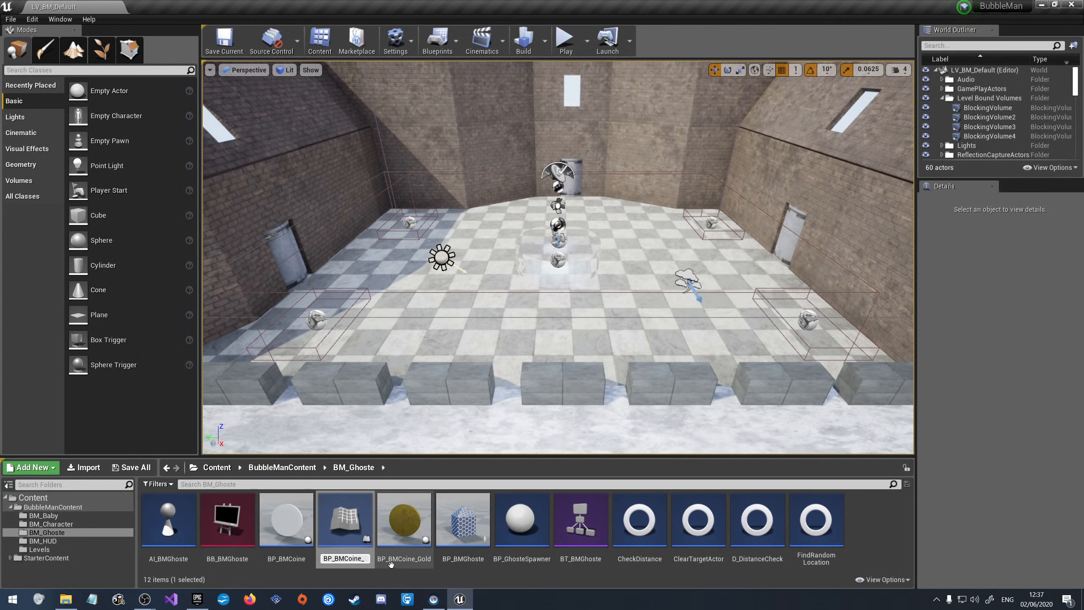
pyautogui.write('Silv')
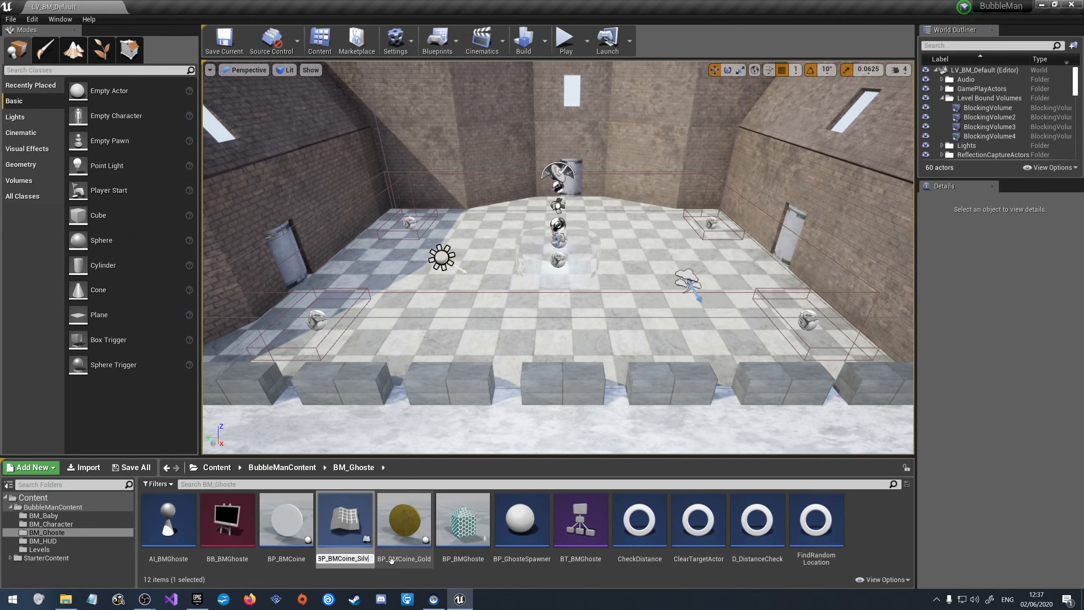
pyautogui.write('er')
pyautogui.press('Return')
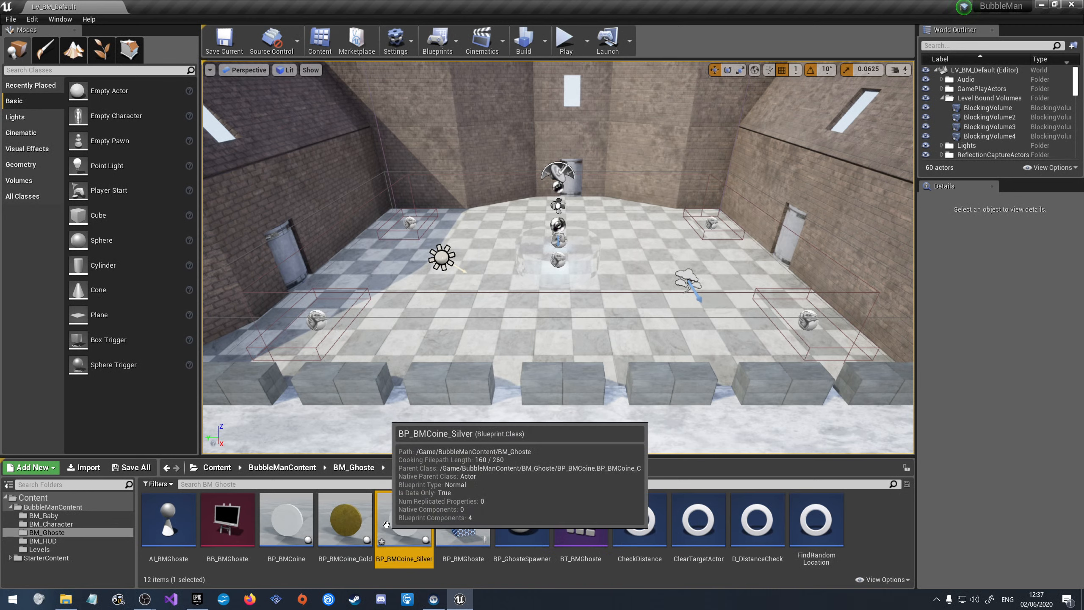
# Open BP_BMCoine_Silver, assign M_Metal_Chrome to Element 0 of its inherited coin component, and save the blueprint
pyautogui.doubleClick(386, 524)
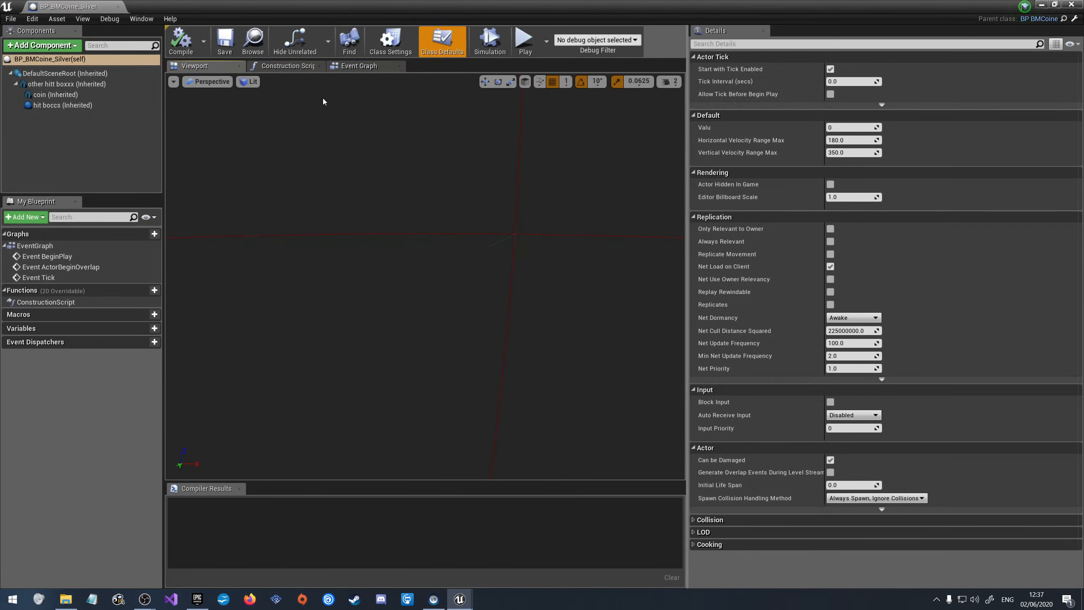
pyautogui.click(55, 95)
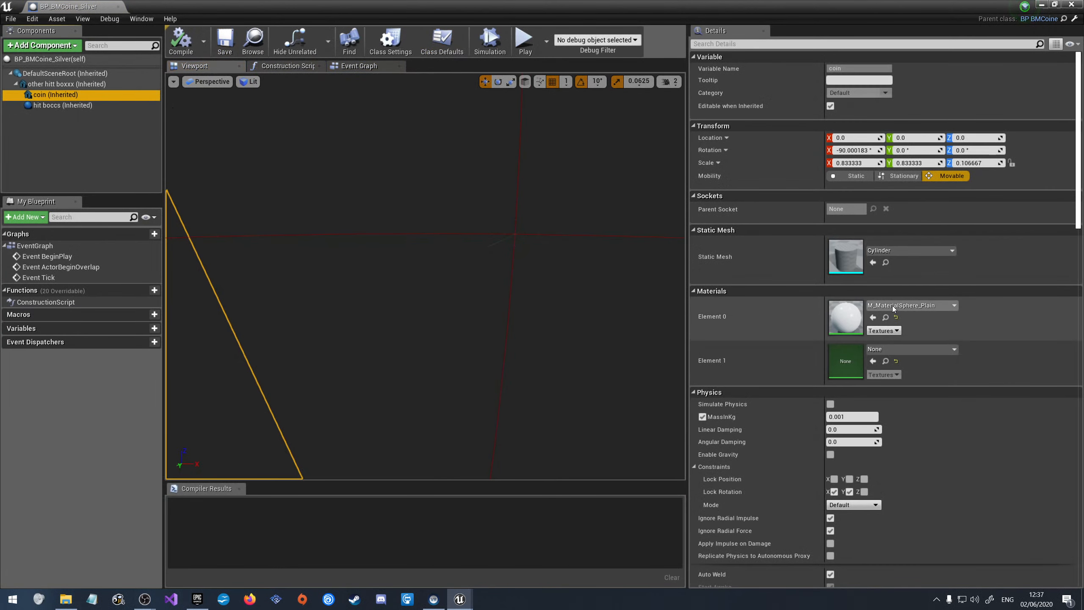
pyautogui.click(892, 304)
pyautogui.write('ch')
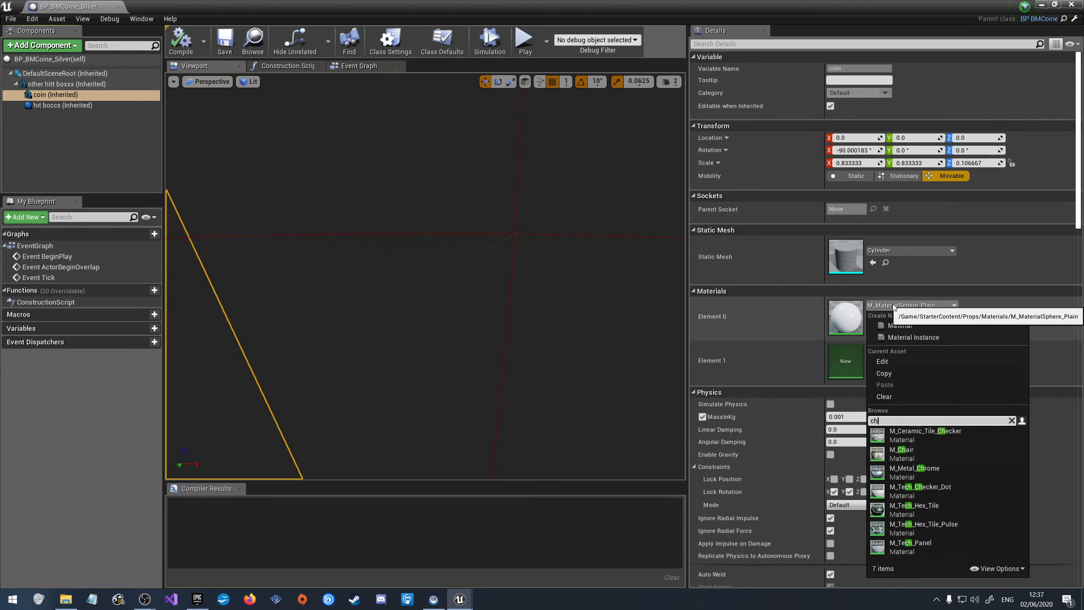
pyautogui.write('r')
pyautogui.click(915, 441)
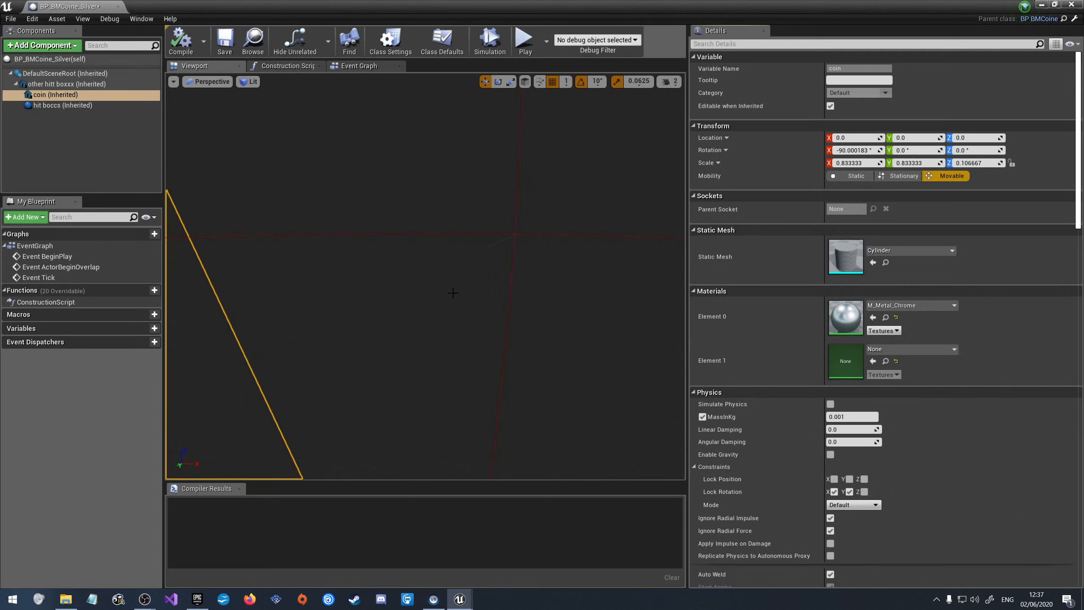
pyautogui.click(225, 40)
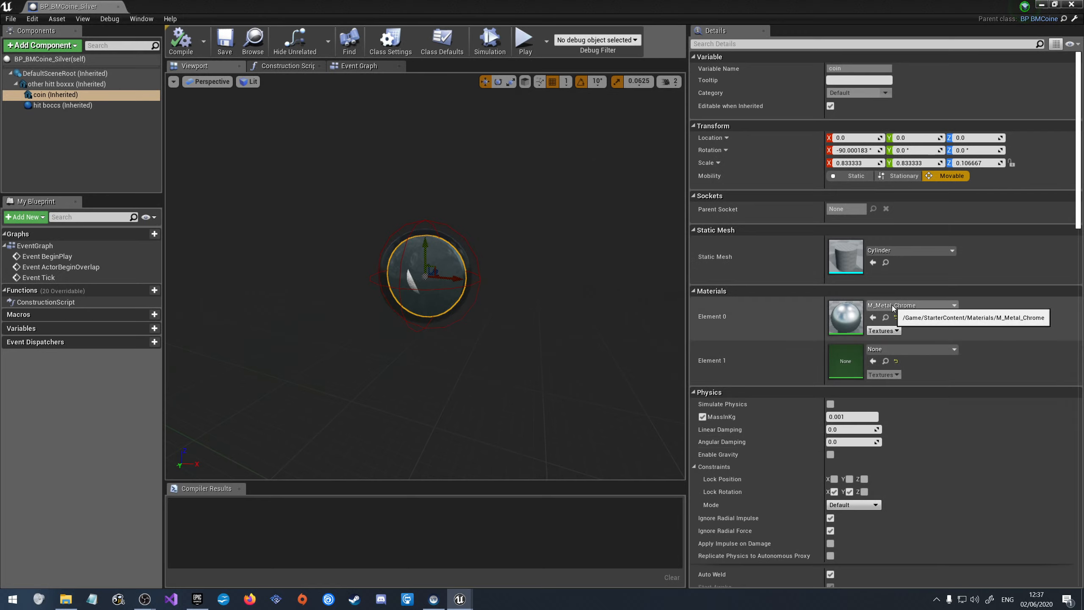
# Set the silver coin's default Valu to 50 in the class defaults, compile BP_BMCoine_Silver, and close it
pyautogui.click(450, 44)
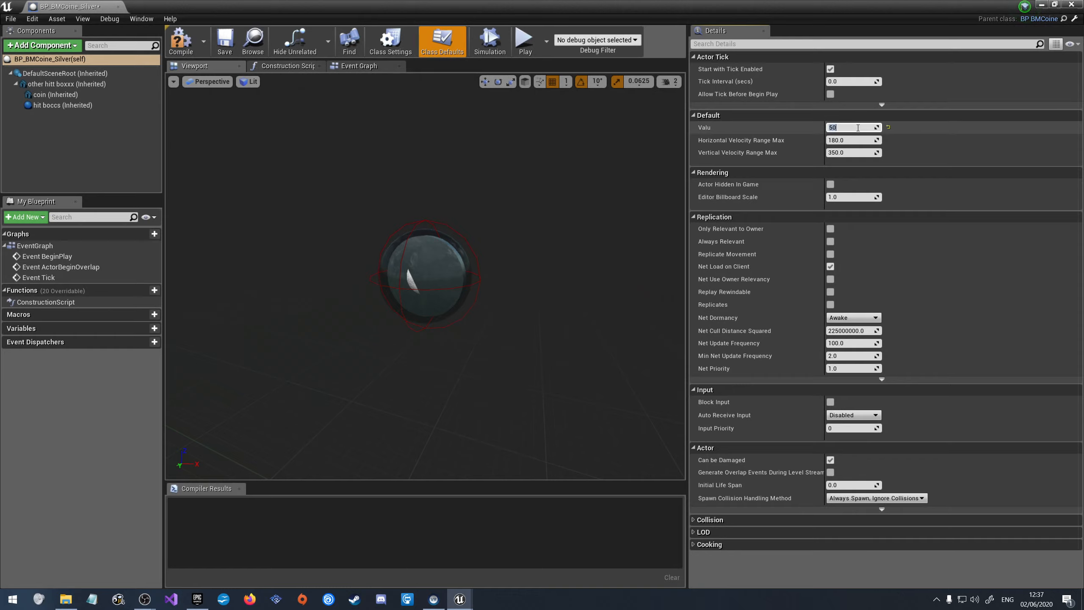
pyautogui.click(181, 41)
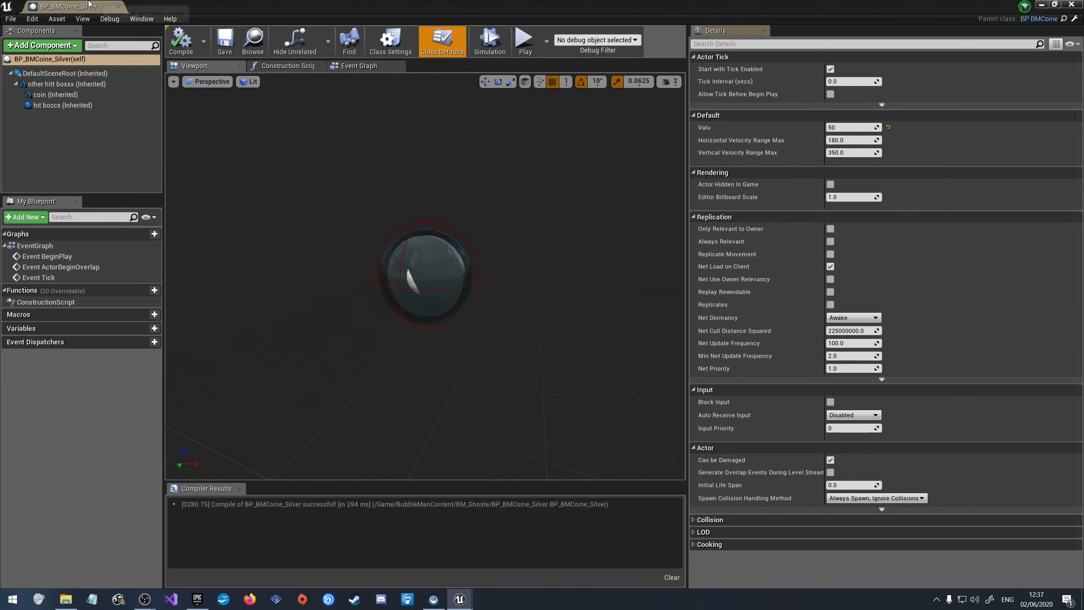
pyautogui.click(118, 6)
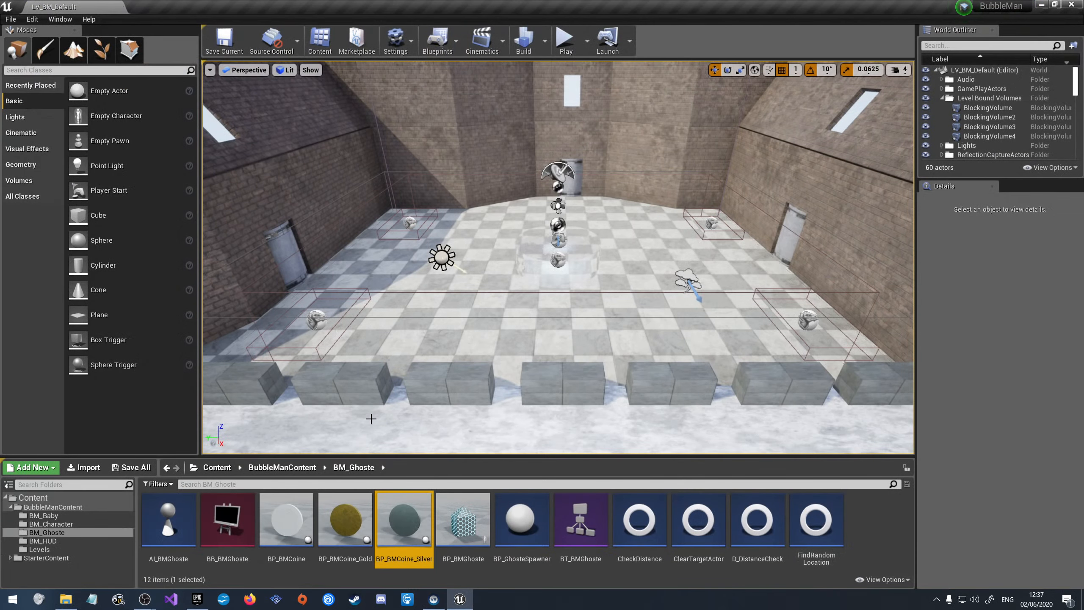
# Create another child blueprint class of BP_BMCoine and name it BP_BMCoine_Copper
pyautogui.rightClick(295, 528)
pyautogui.click(316, 291)
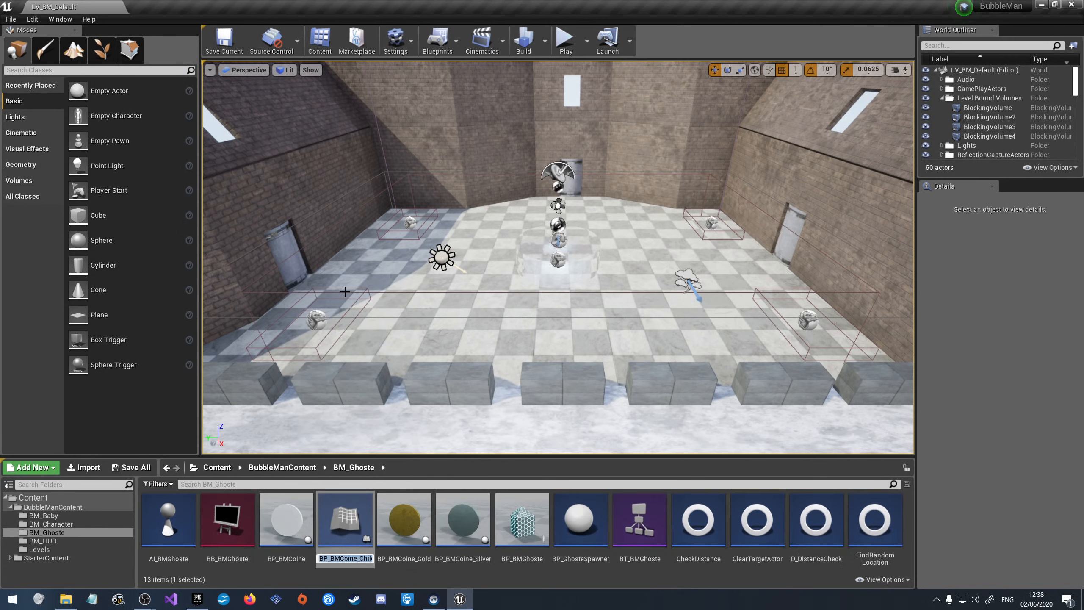
pyautogui.press('Right')
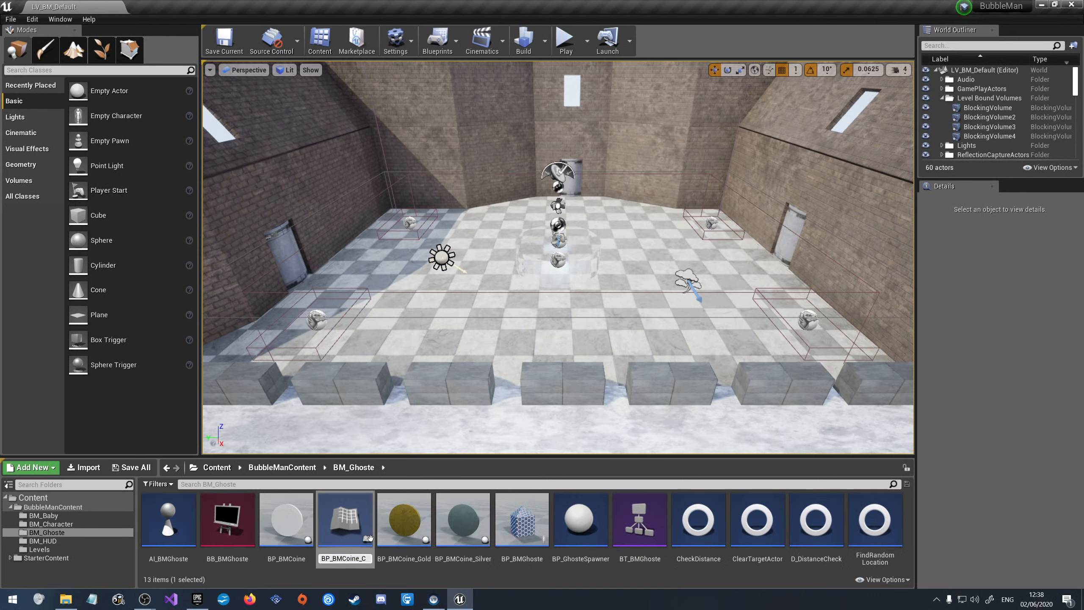
pyautogui.write('Copper')
pyautogui.press('Return')
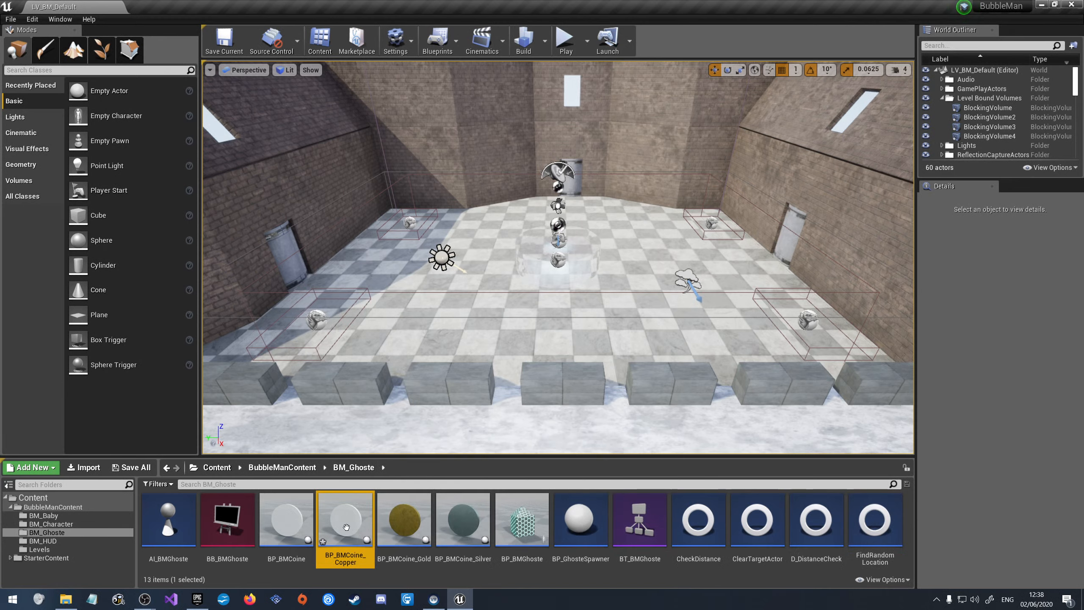
# Open BP_BMCoine_Copper, assign M_Metal_Copper to Element 0 of its inherited coin component, then compile and save the blueprint
pyautogui.doubleClick(345, 526)
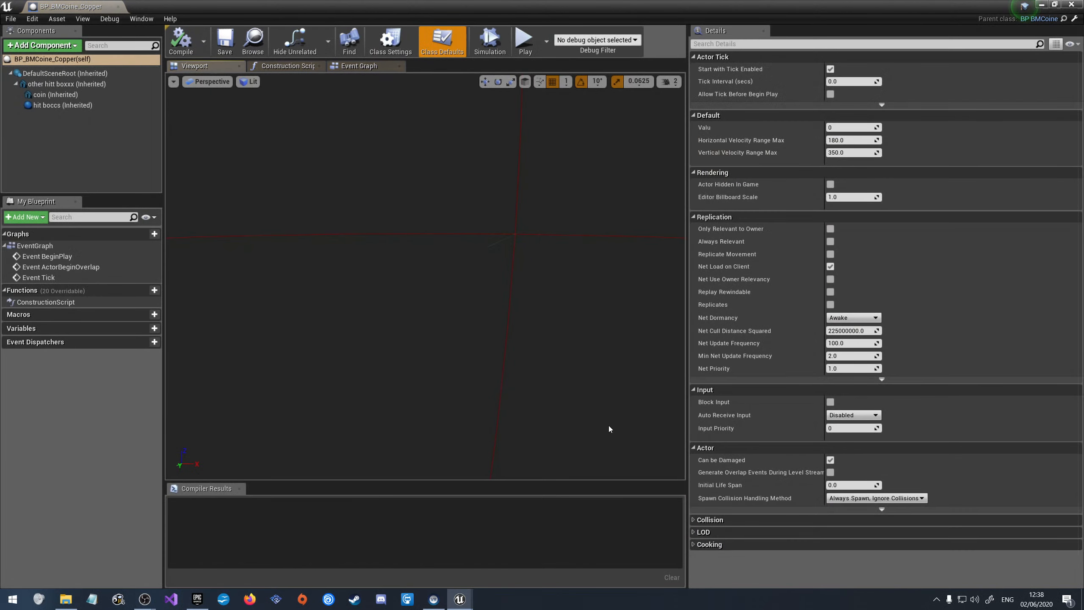
pyautogui.click(55, 95)
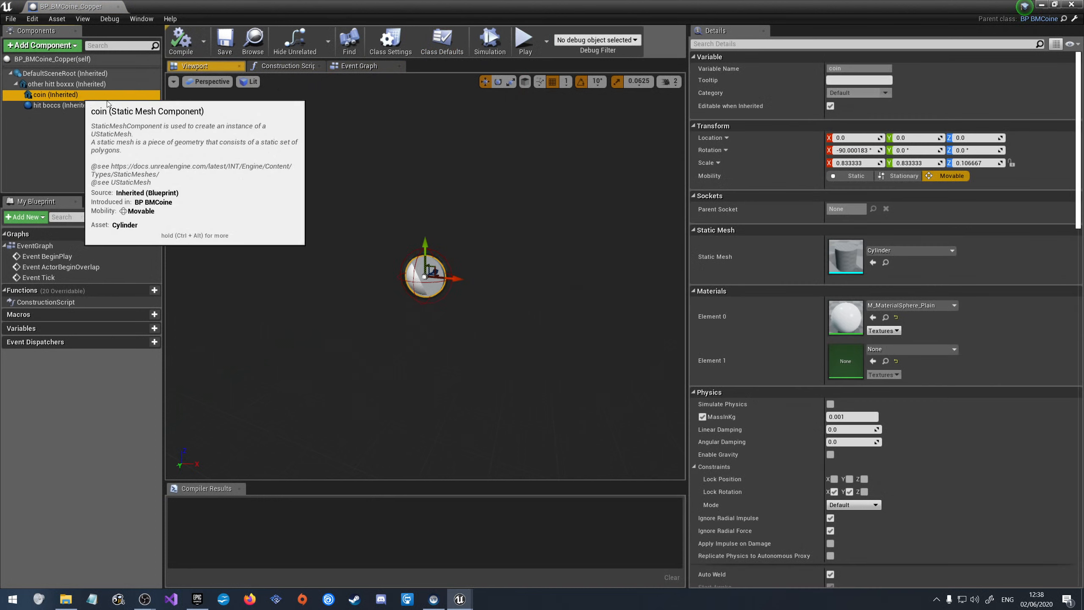
pyautogui.click(906, 304)
pyautogui.write('copp')
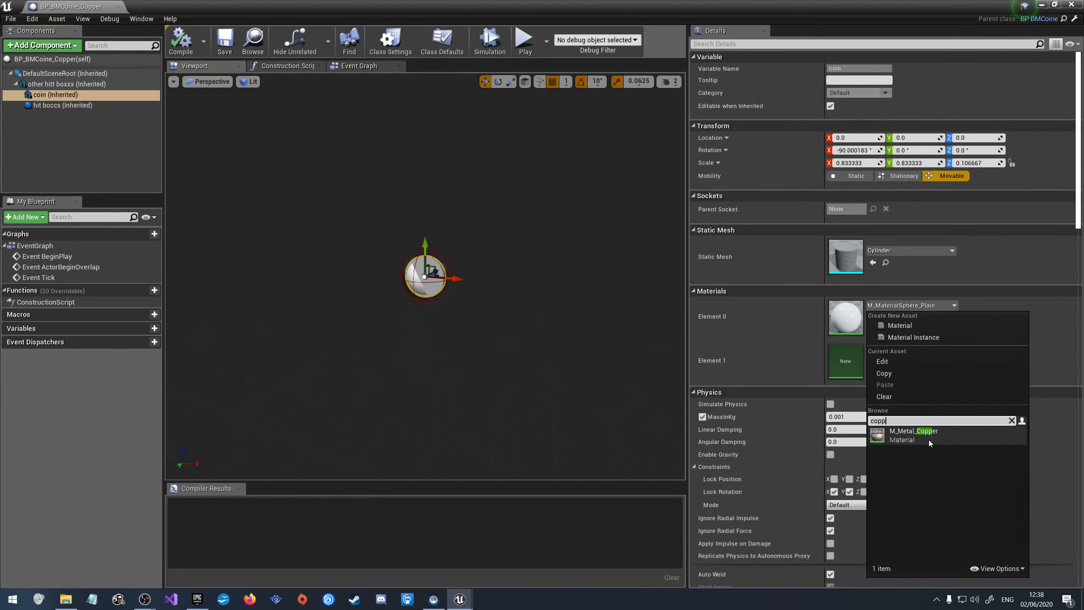
pyautogui.click(929, 435)
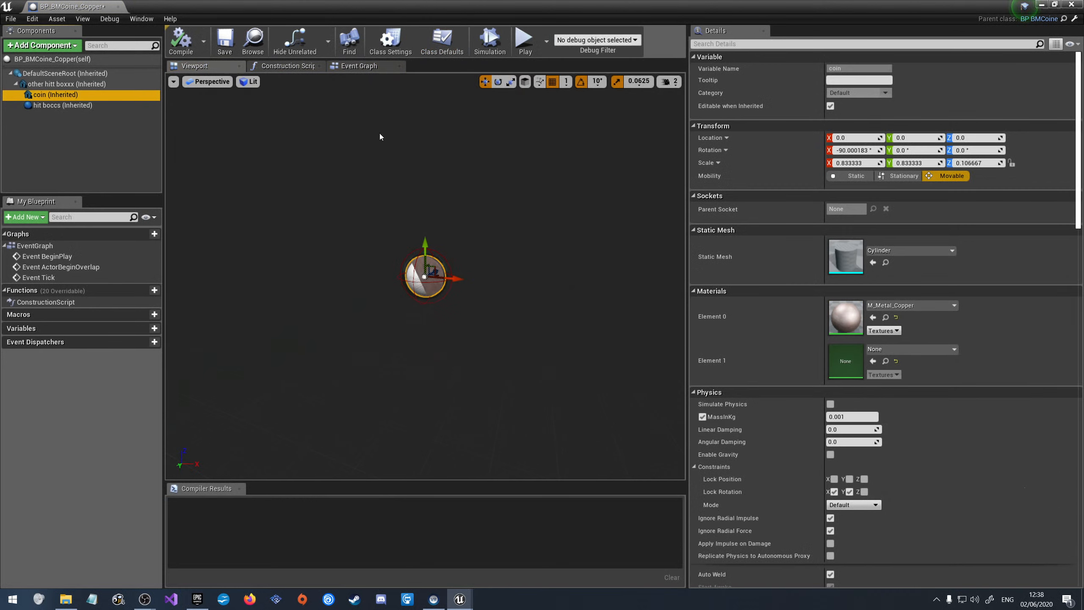
pyautogui.click(180, 48)
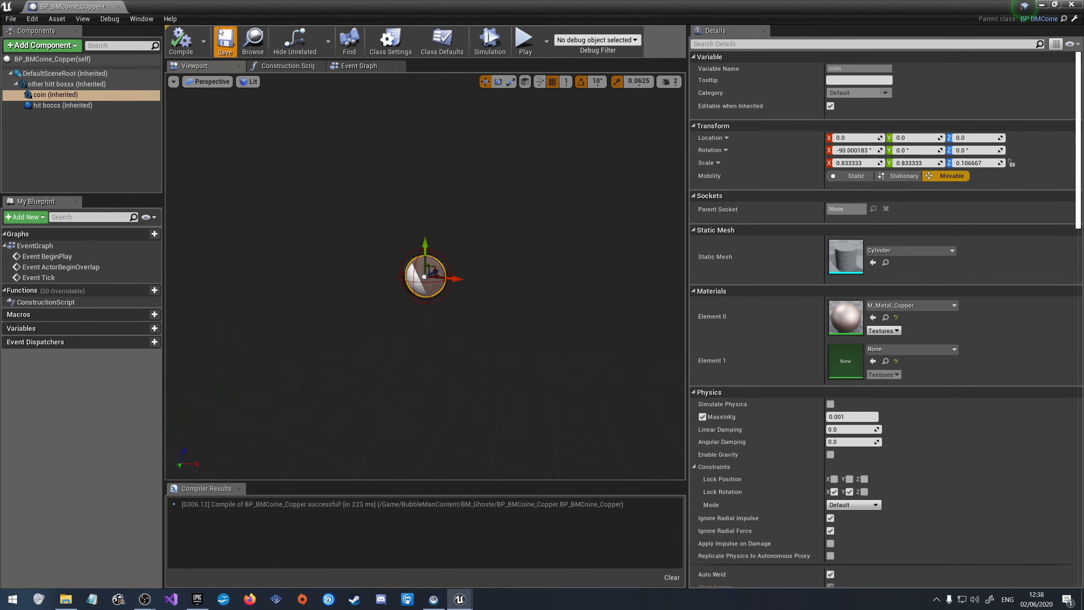
pyautogui.click(224, 41)
# Set the copper coin's default Valu to 25 in the class defaults, save BP_BMCoine_Copper, and close it
pyautogui.click(442, 42)
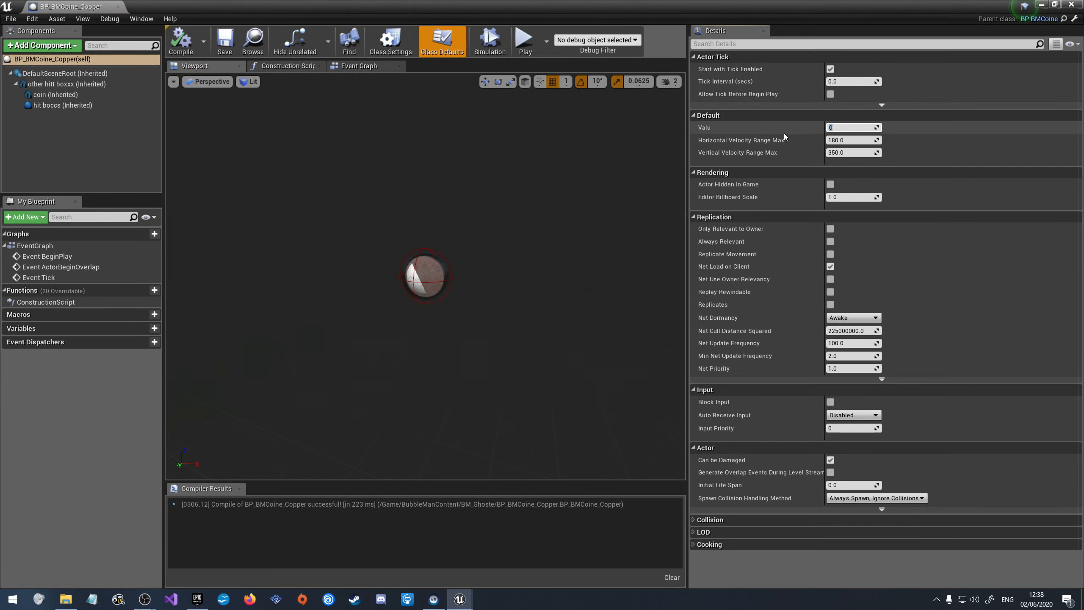
pyautogui.write('25')
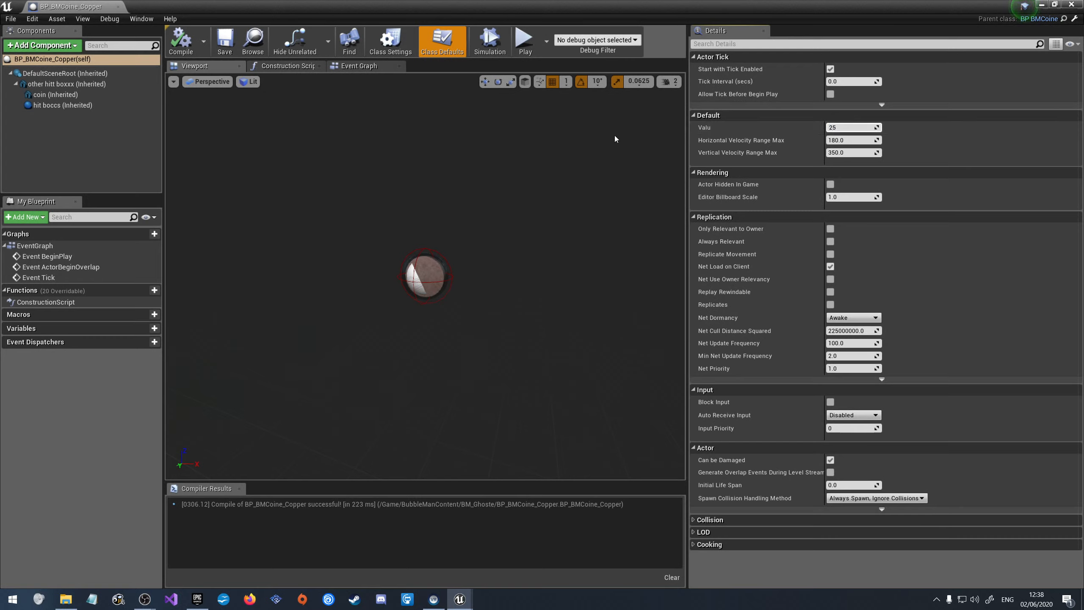
pyautogui.click(225, 41)
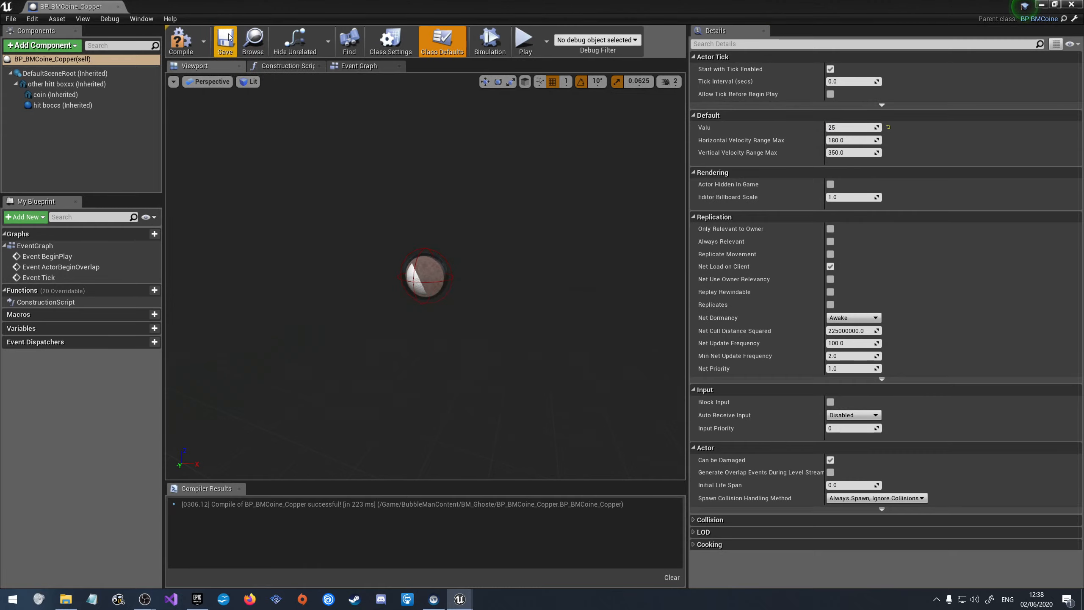
pyautogui.click(118, 7)
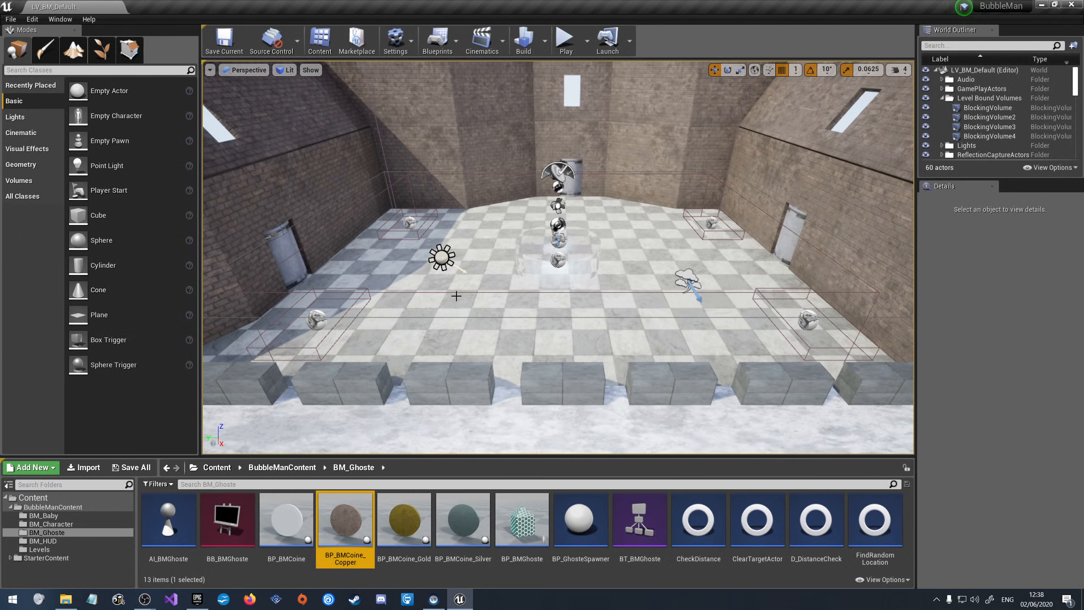
pyautogui.click(564, 38)
pyautogui.click(594, 41)
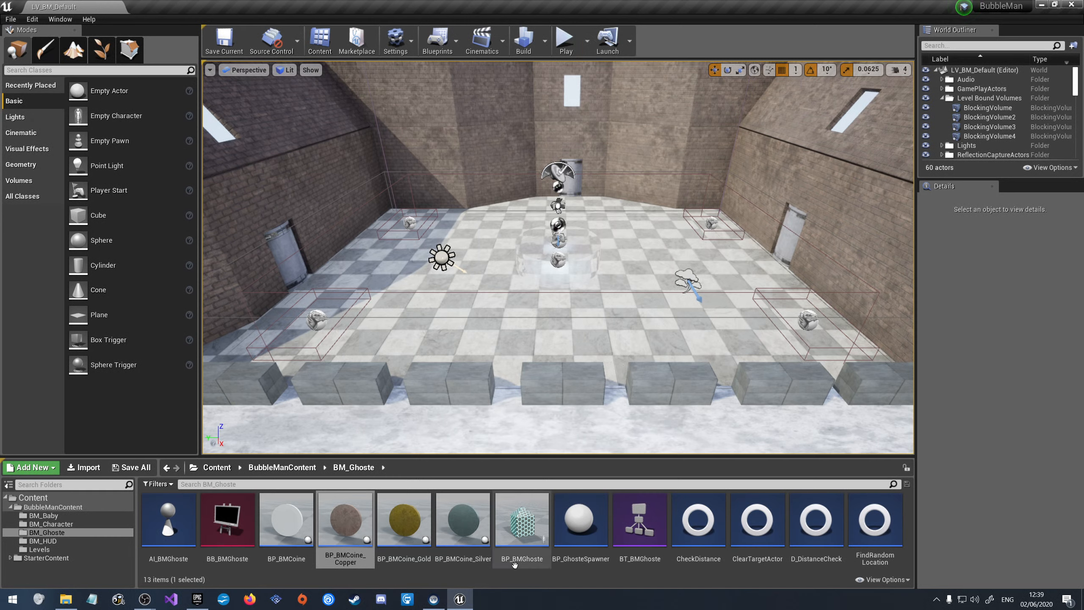
pyautogui.click(404, 522)
pyautogui.click(368, 531)
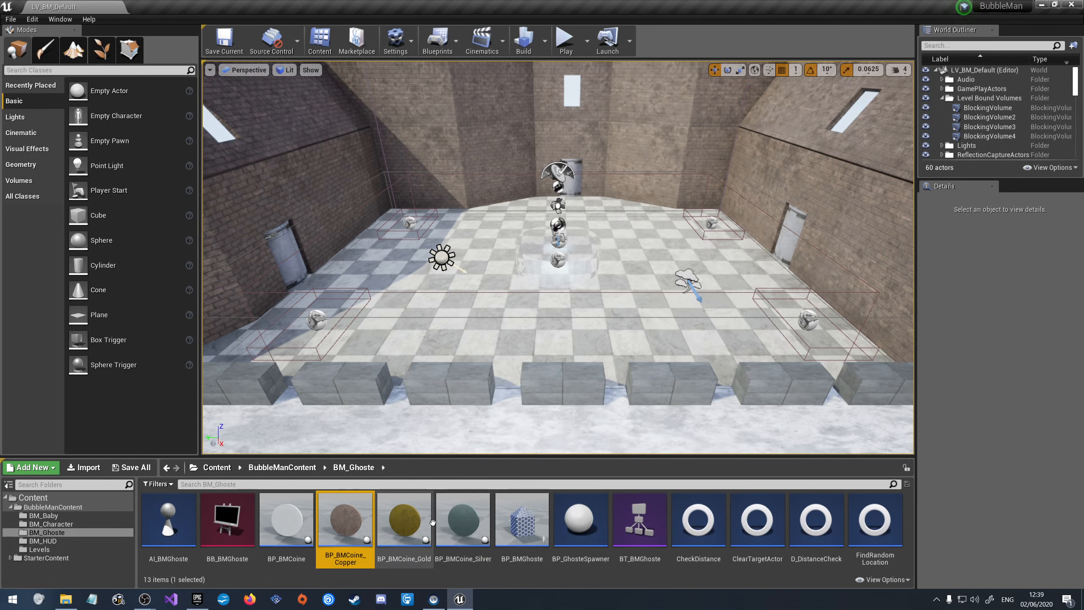
pyautogui.click(458, 512)
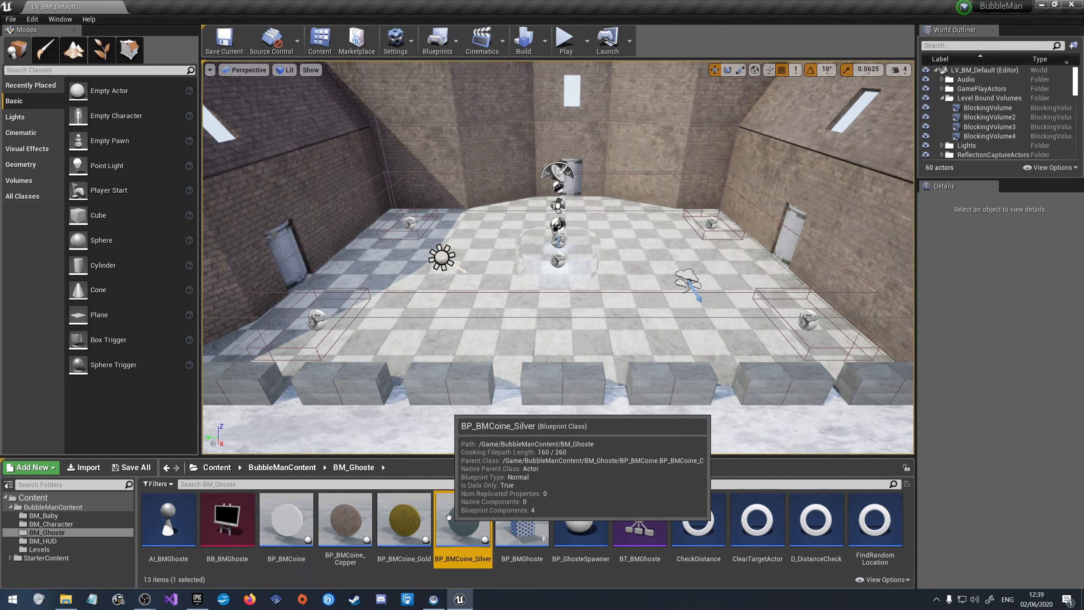
# Open the parent BP_BMCoine blueprint and add an Event ActorBeginOverlap node below the speeeeen comment in its event graph
pyautogui.doubleClick(306, 517)
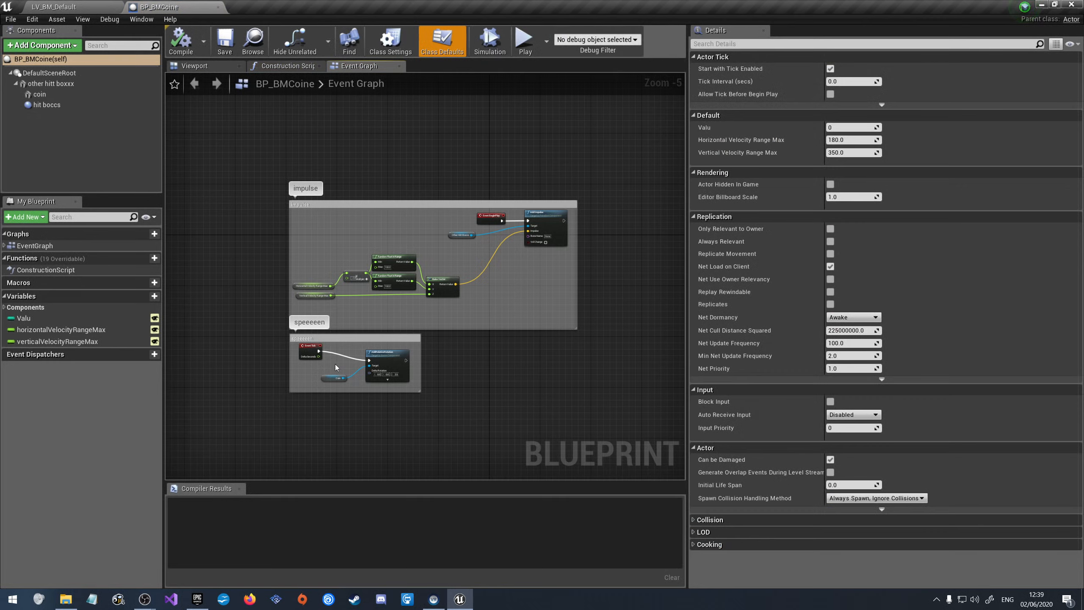
pyautogui.scroll(-1, 332, 410)
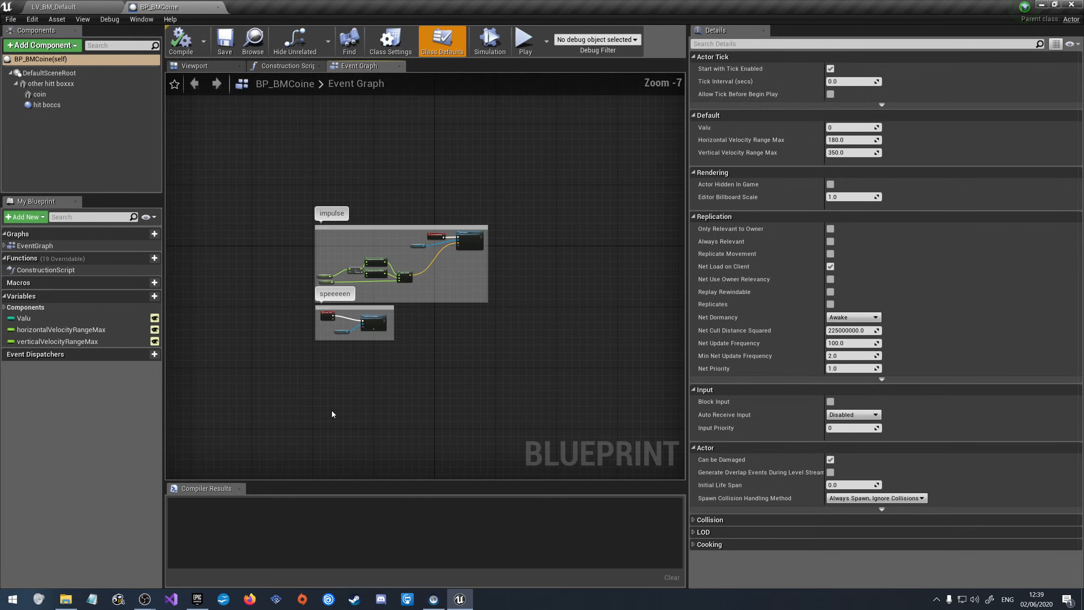
pyautogui.scroll(2, 329, 367)
pyautogui.scroll(1, 324, 316)
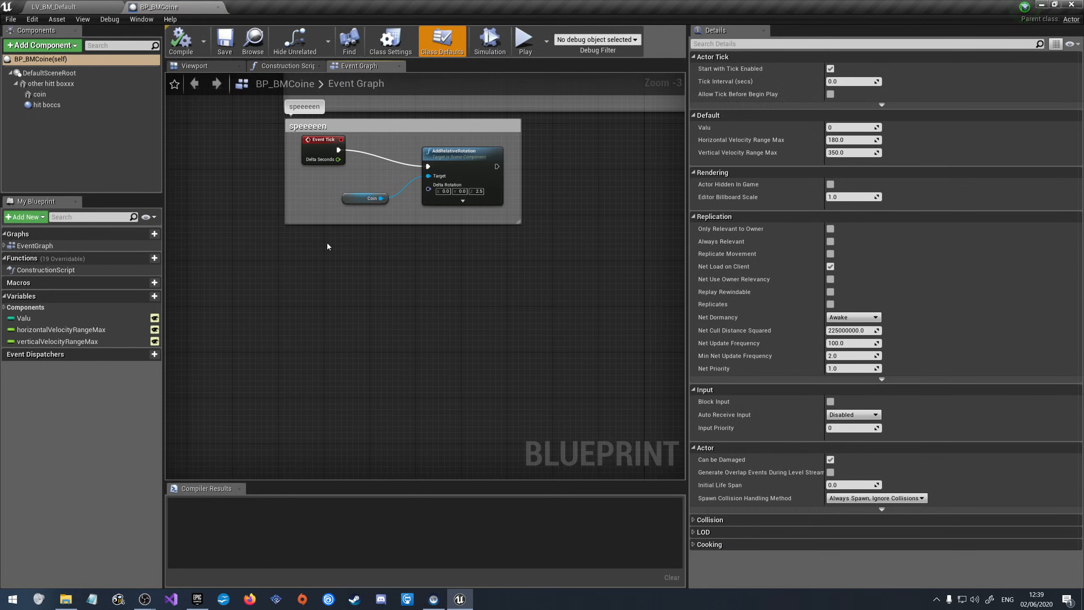
pyautogui.rightClick(321, 274)
pyautogui.write('event')
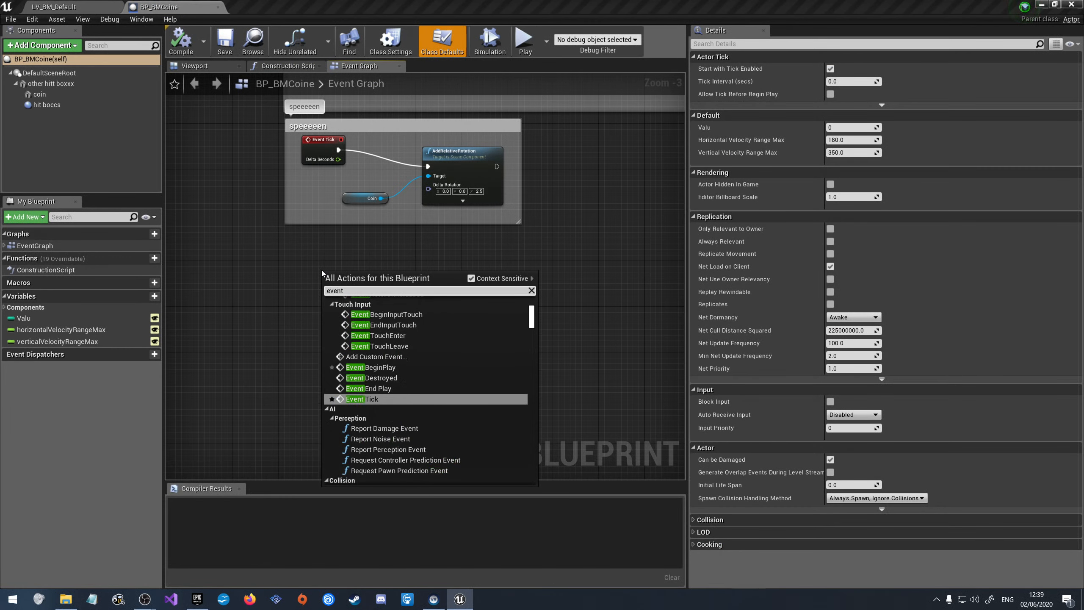
pyautogui.write(' begino')
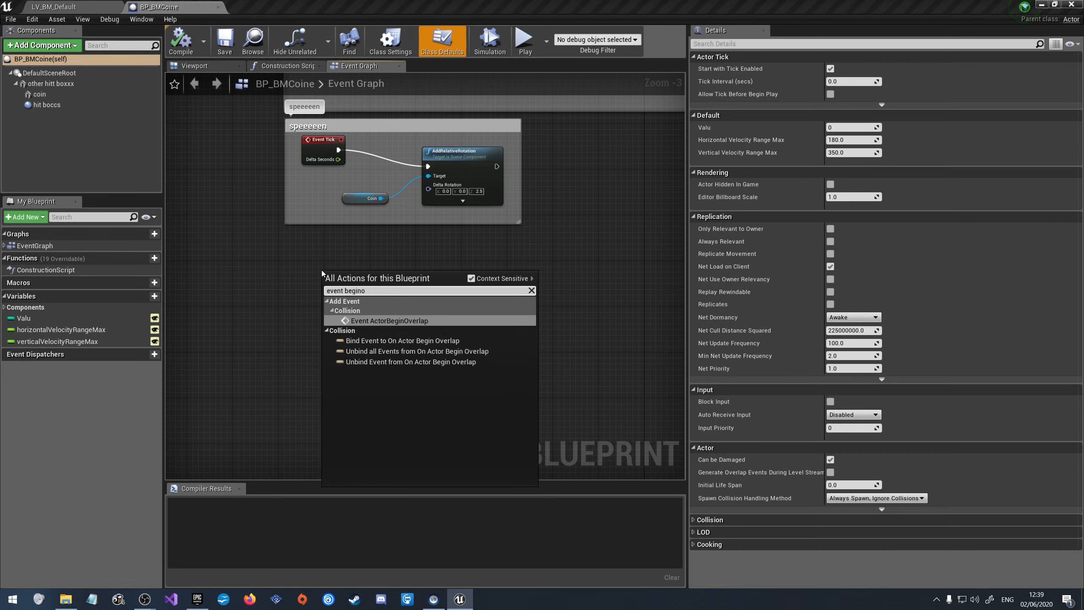
pyautogui.click(423, 321)
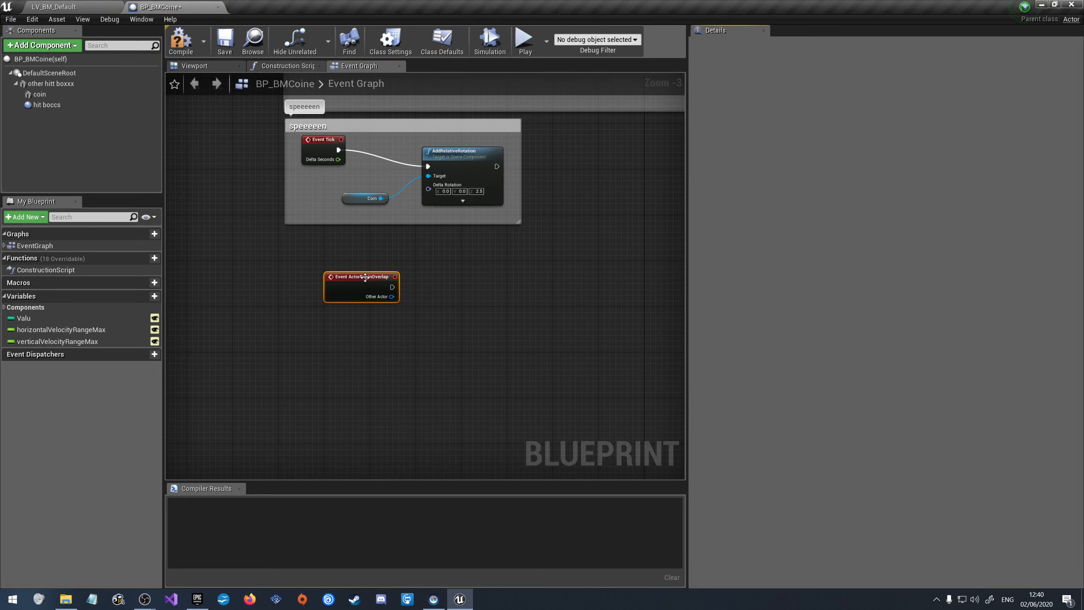
# Align the overlap event under the speeeeen comment and add a Branch executed by it, placed in line with room between them
pyautogui.moveTo(366, 278); pyautogui.dragTo(328, 262)
pyautogui.moveTo(352, 269); pyautogui.dragTo(406, 272)
pyautogui.write('branc')
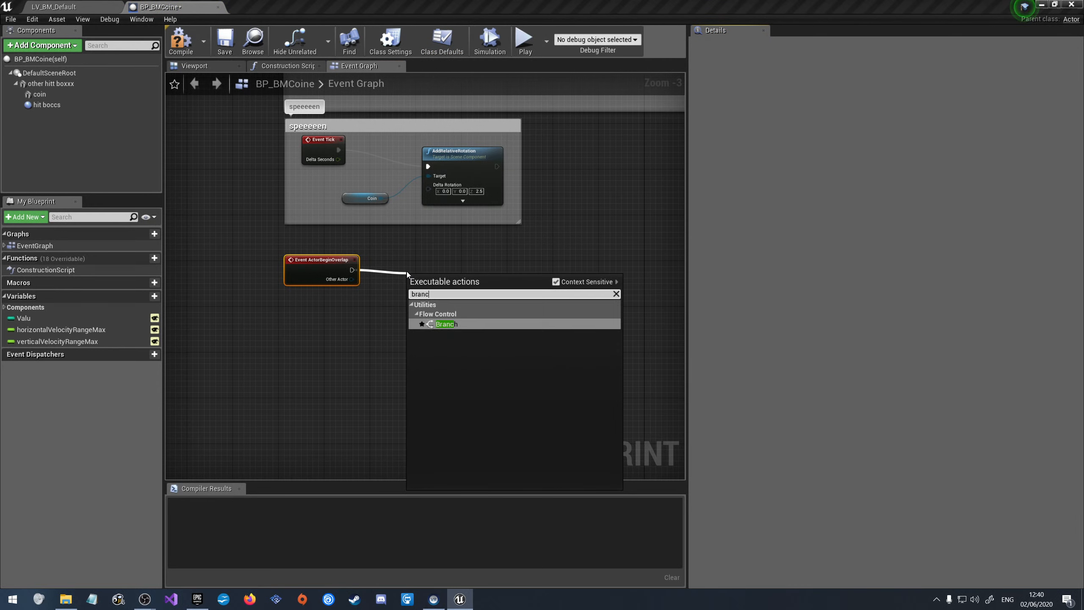
pyautogui.click(475, 323)
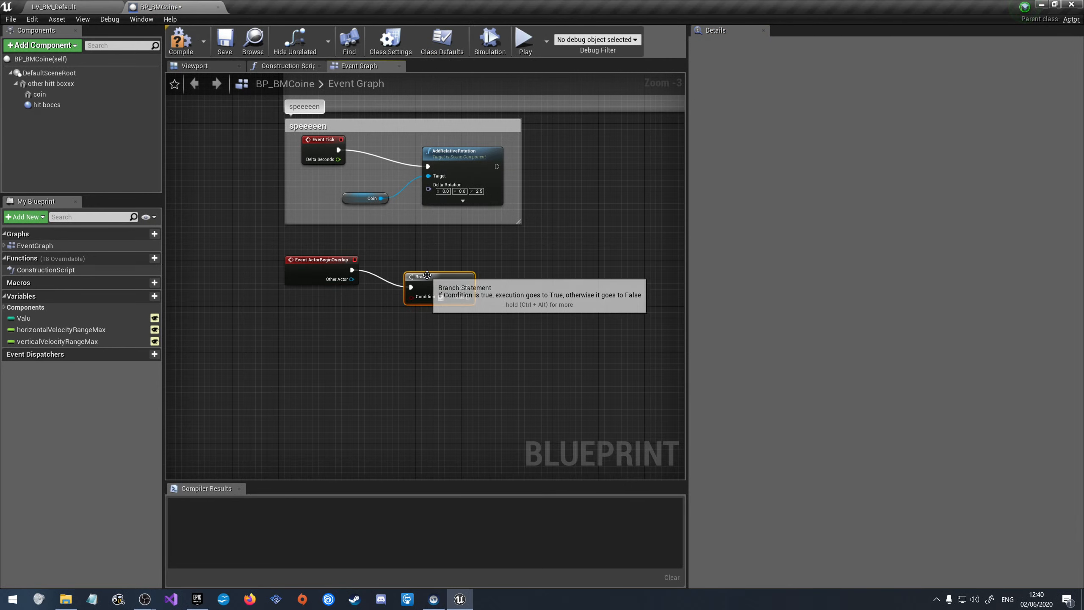
pyautogui.moveTo(463, 270); pyautogui.dragTo(503, 261)
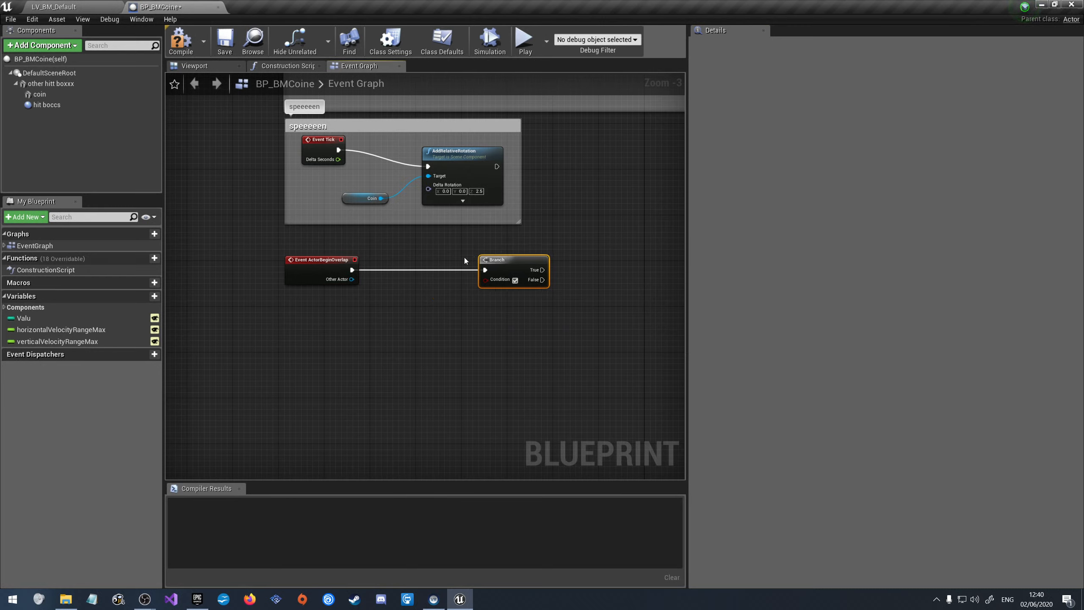
# Add a GetClass node for the event's Other Actor and compare its result with BP_BubbleManActual using an Equal (Class) node
pyautogui.moveTo(351, 279); pyautogui.dragTo(349, 324)
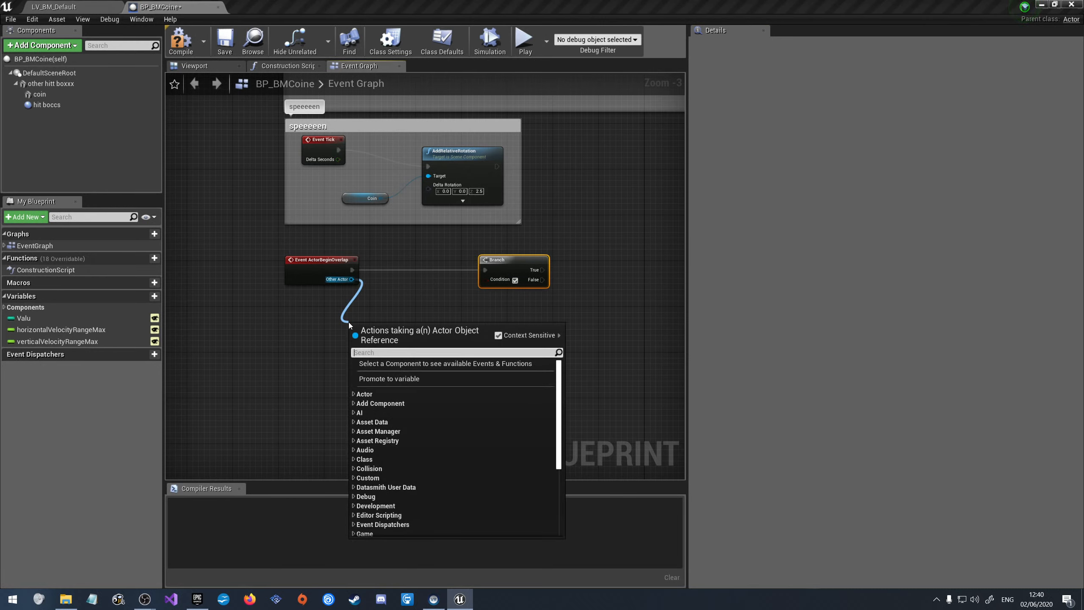
pyautogui.write('getc')
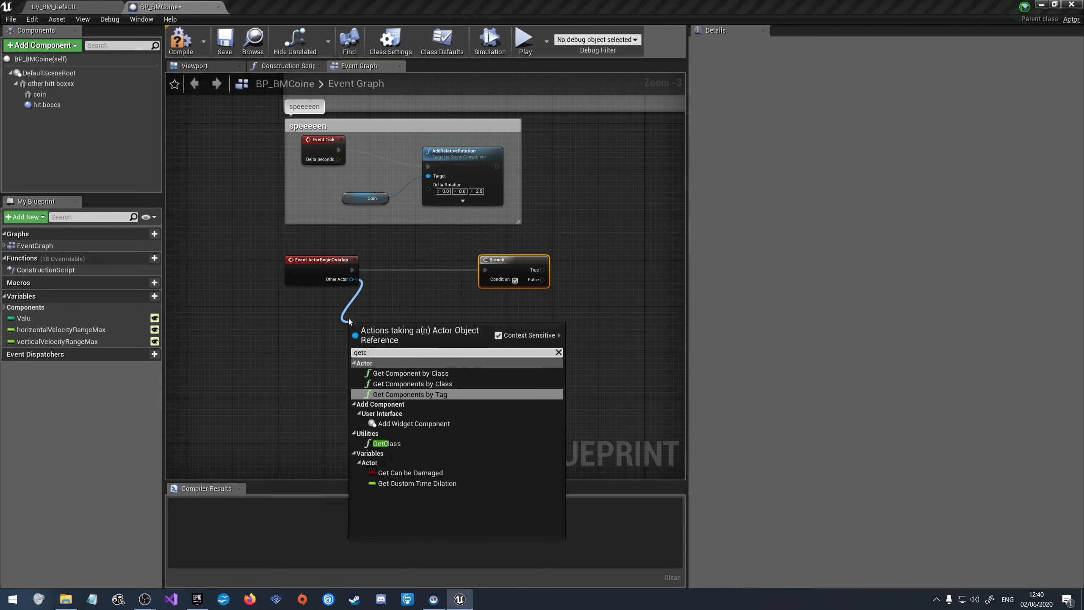
pyautogui.click(388, 443)
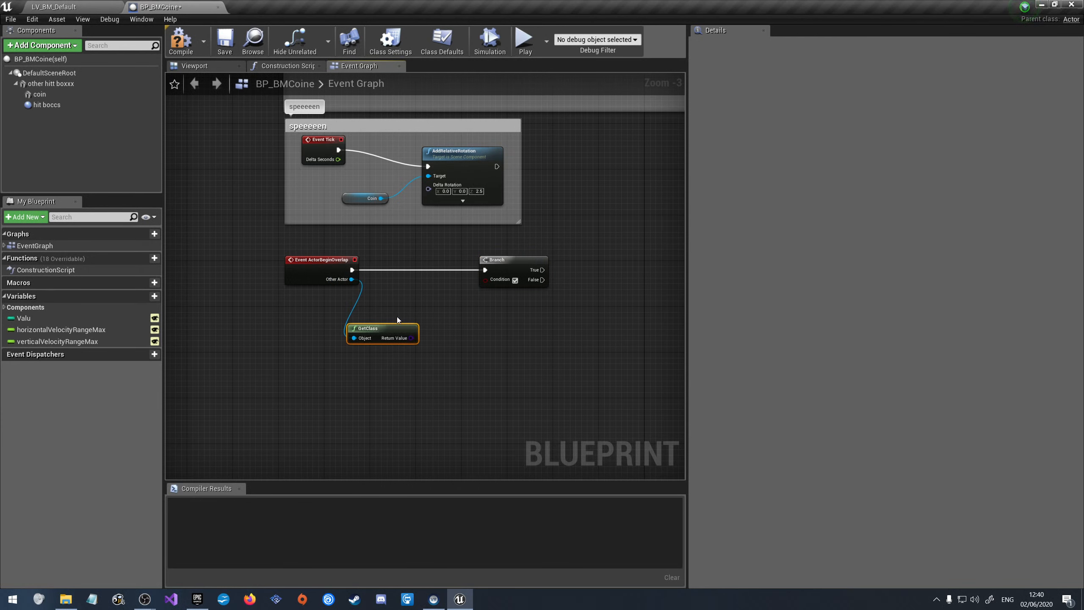
pyautogui.moveTo(410, 338); pyautogui.dragTo(443, 335)
pyautogui.write('==')
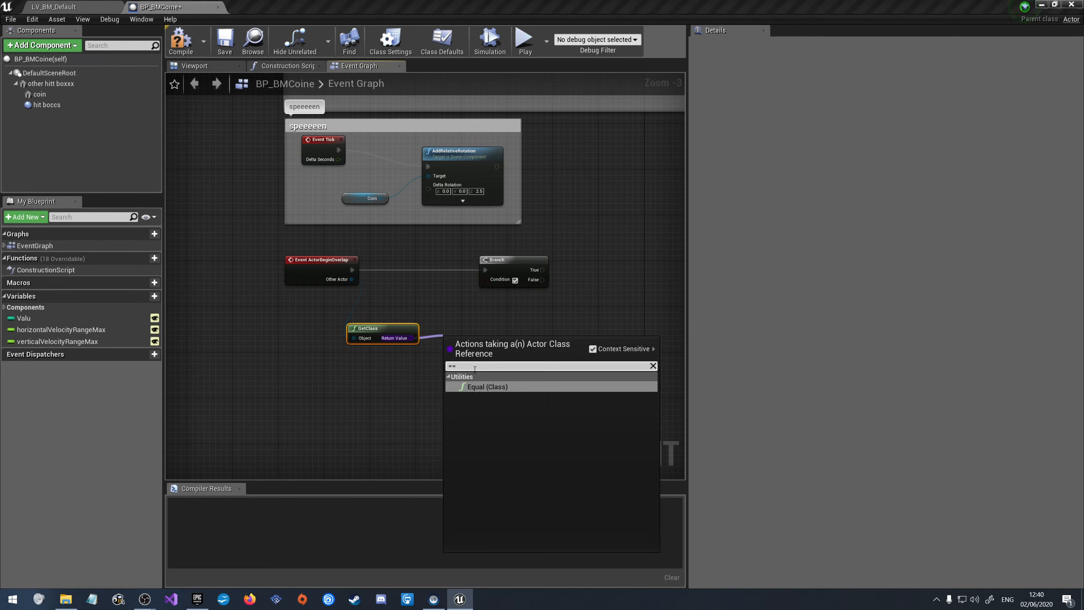
pyautogui.click(485, 386)
pyautogui.click(486, 353)
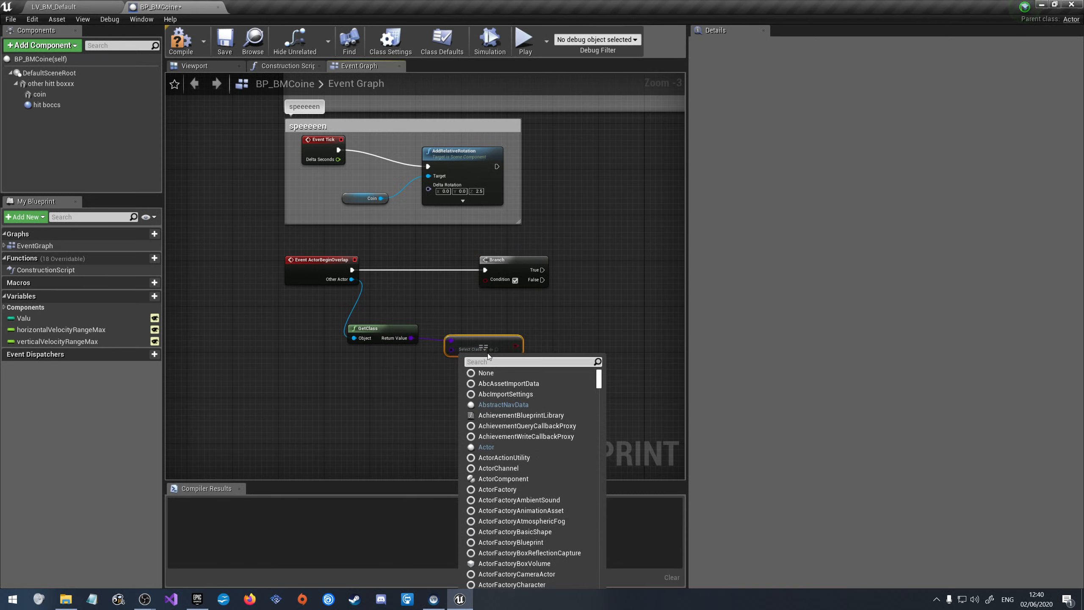
pyautogui.write('bubb')
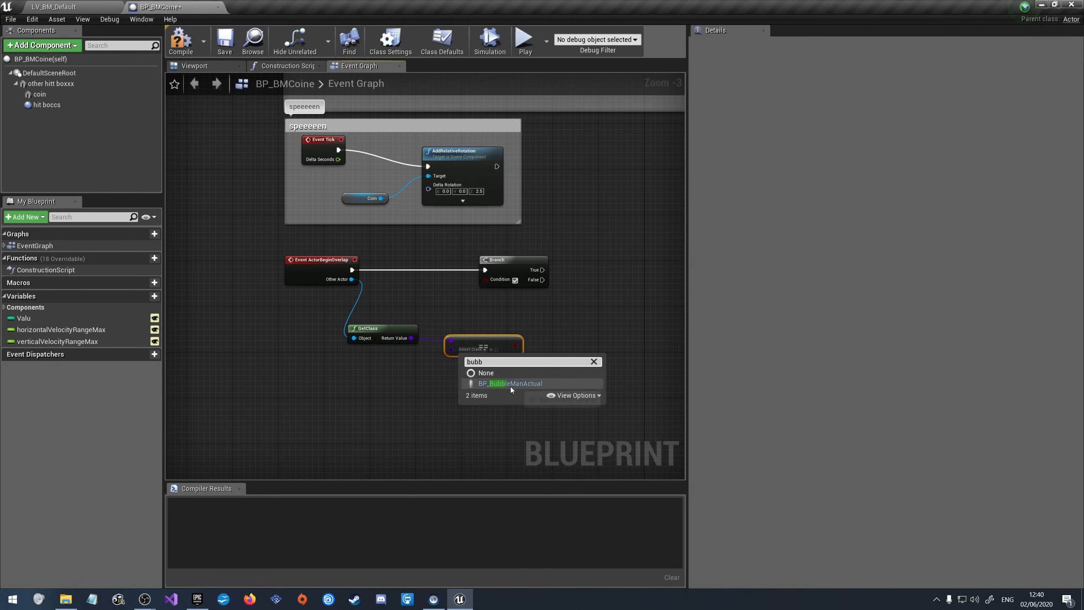
pyautogui.click(509, 383)
# Connect the class comparison to the Branch's Condition and arrange the GetClass and Equal nodes compactly between the event and the Branch
pyautogui.moveTo(525, 345); pyautogui.dragTo(491, 285)
pyautogui.moveTo(384, 332); pyautogui.dragTo(401, 286)
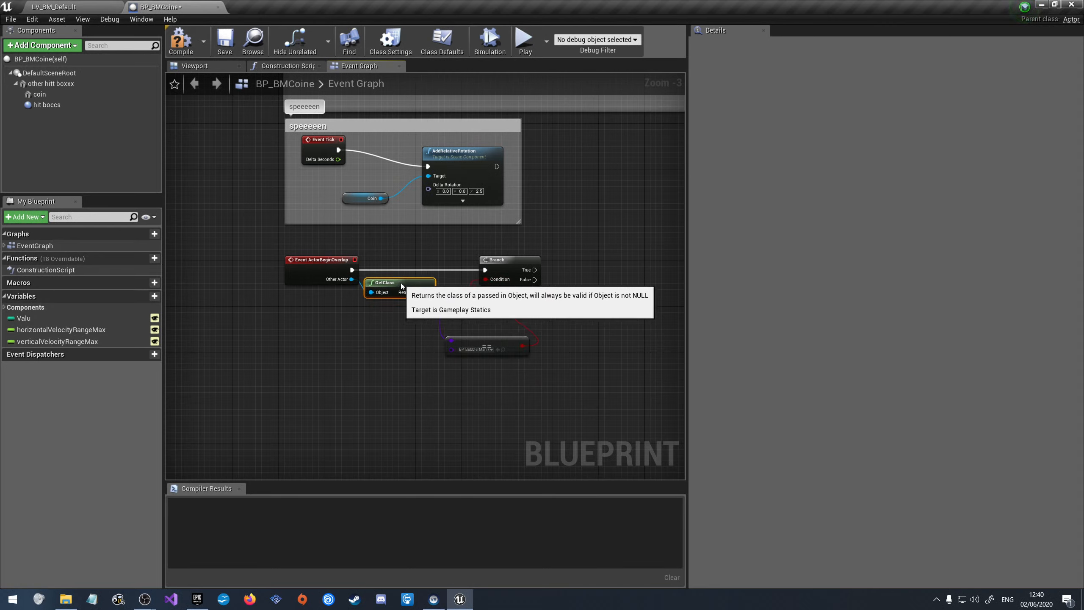
pyautogui.moveTo(478, 341); pyautogui.dragTo(425, 306)
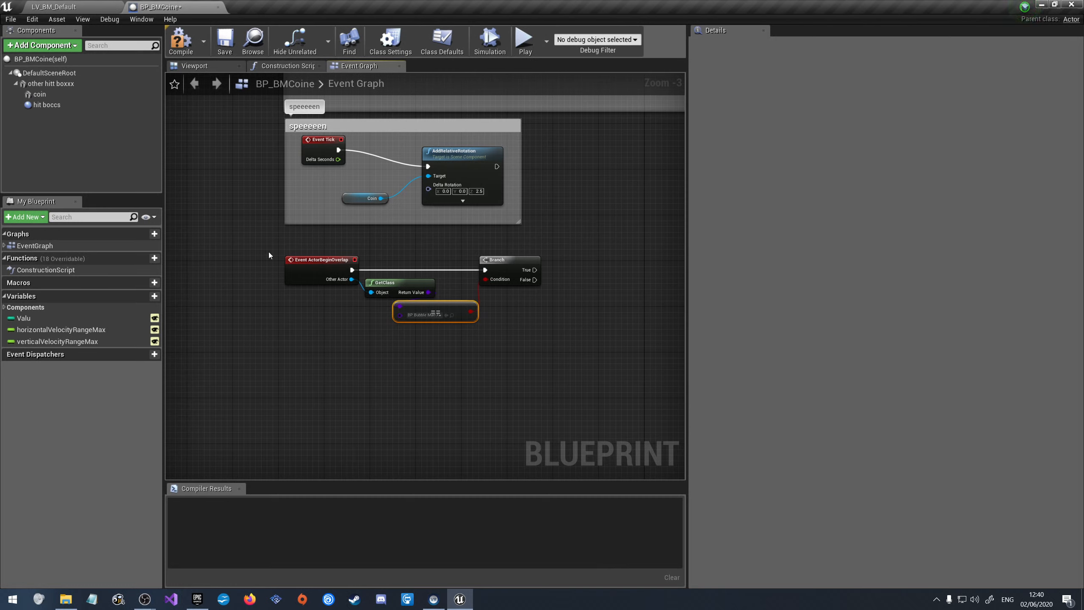
# Add a Cast To BP_BMHUD node executed by the Branch's True output and align it in line with the Branch
pyautogui.scroll(2, 428, 301)
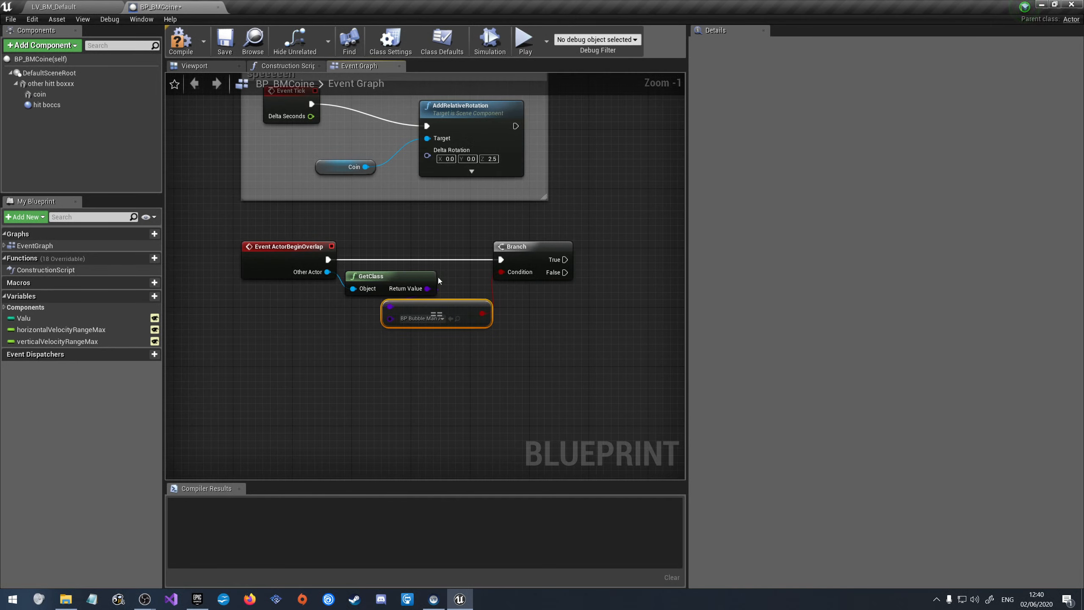
pyautogui.scroll(-1, 470, 317)
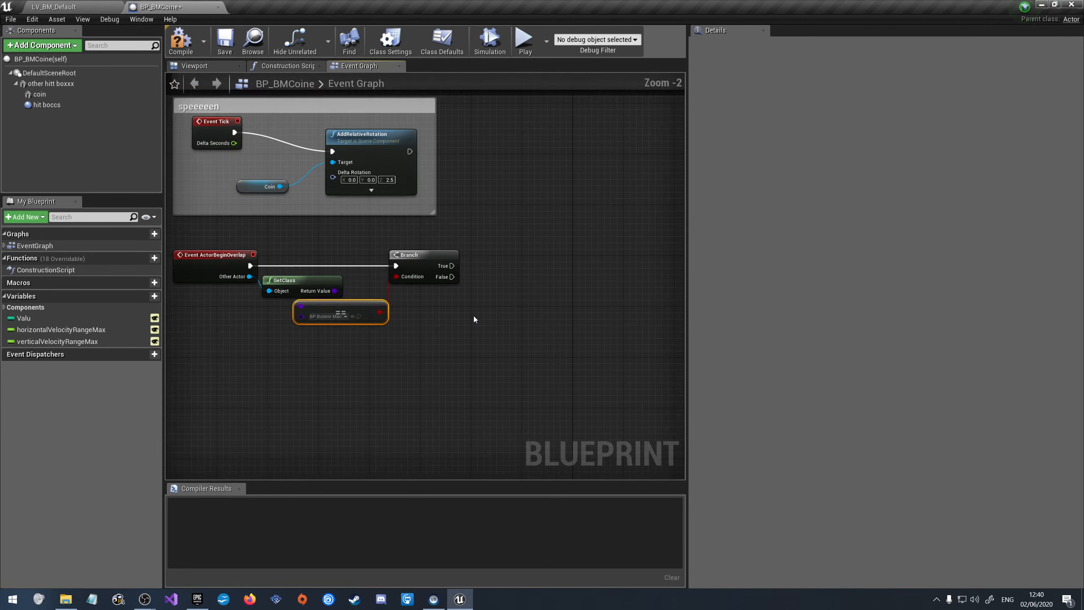
pyautogui.scroll(-1, 474, 319)
pyautogui.moveTo(453, 271); pyautogui.dragTo(512, 270)
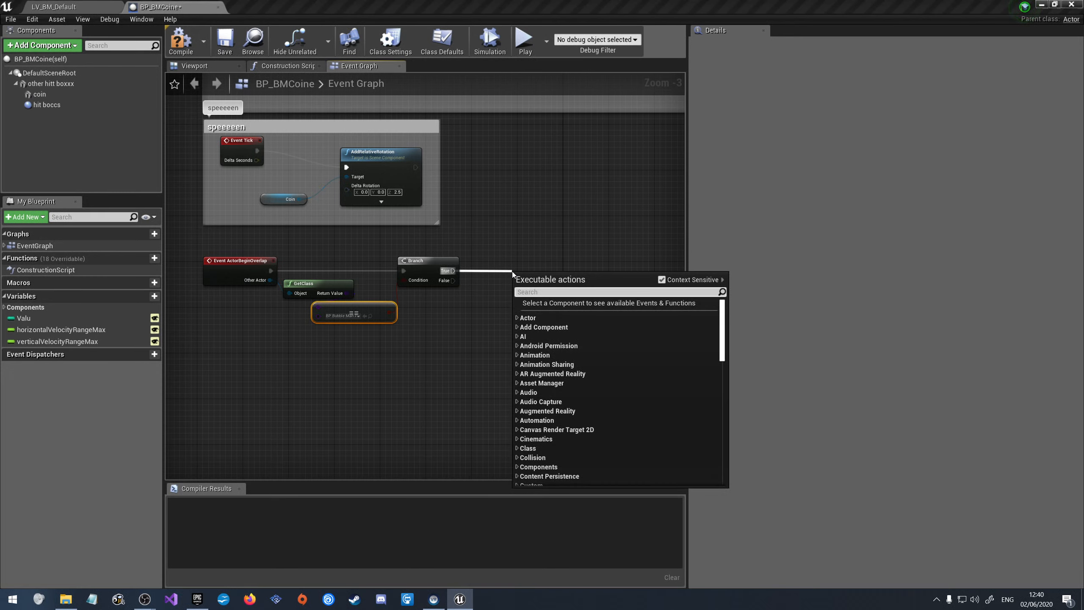
pyautogui.write('cast')
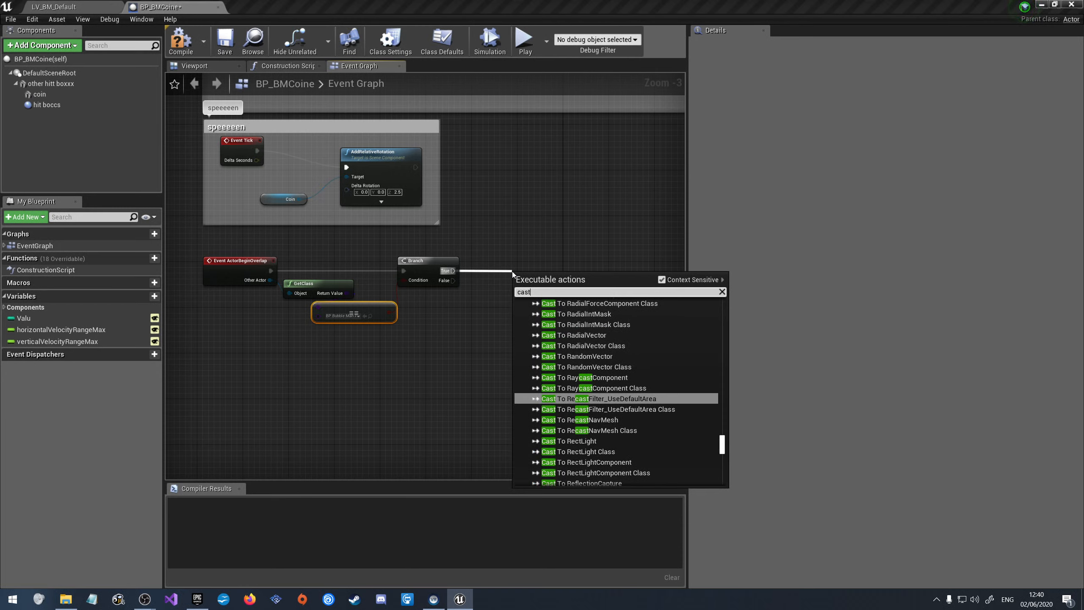
pyautogui.write('tobp')
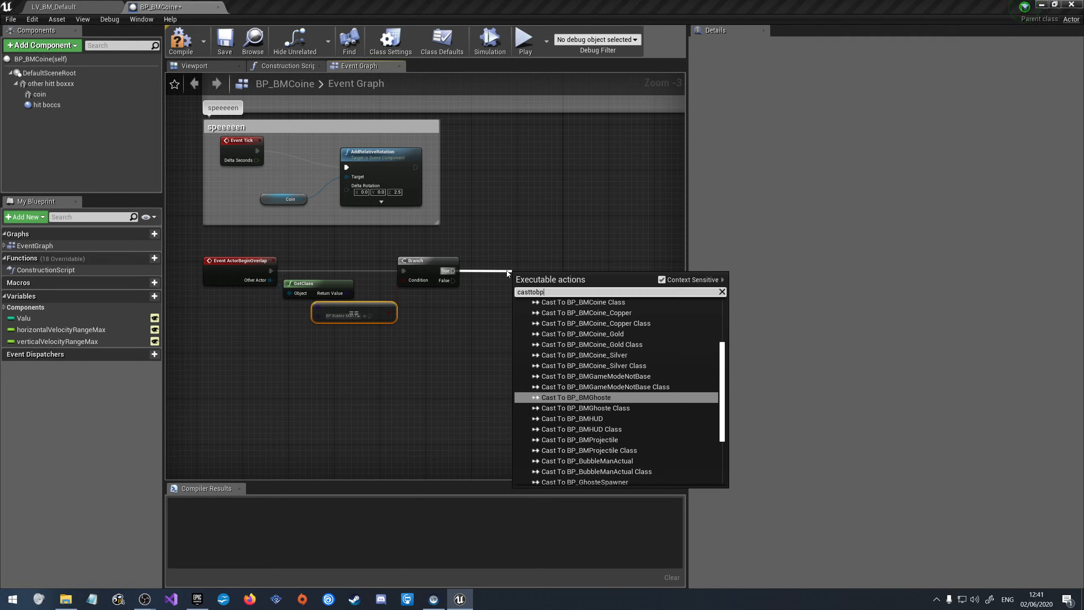
pyautogui.click(597, 418)
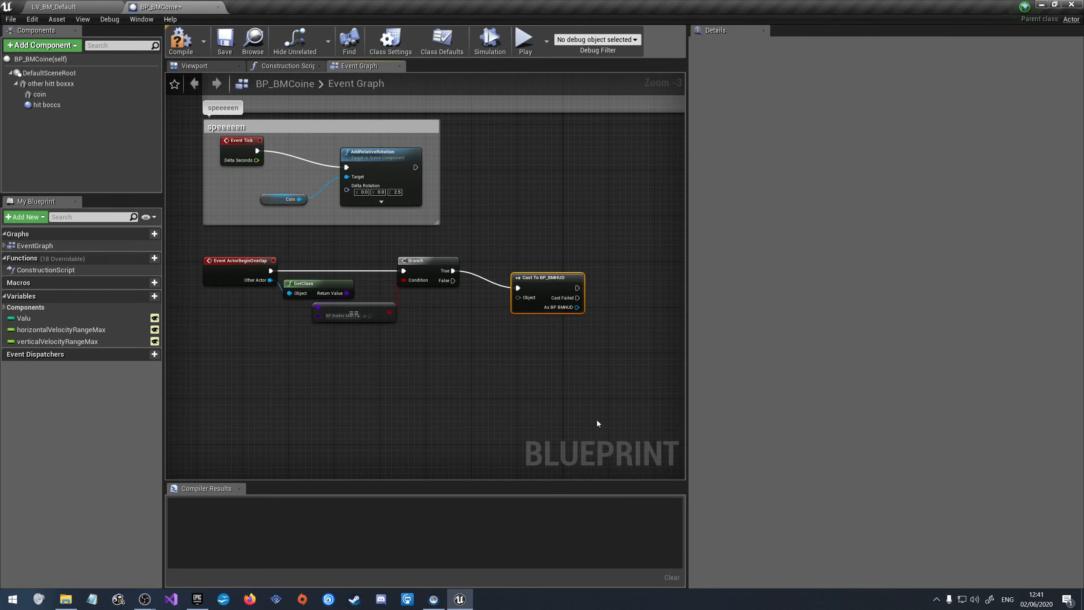
pyautogui.moveTo(551, 279); pyautogui.dragTo(528, 266)
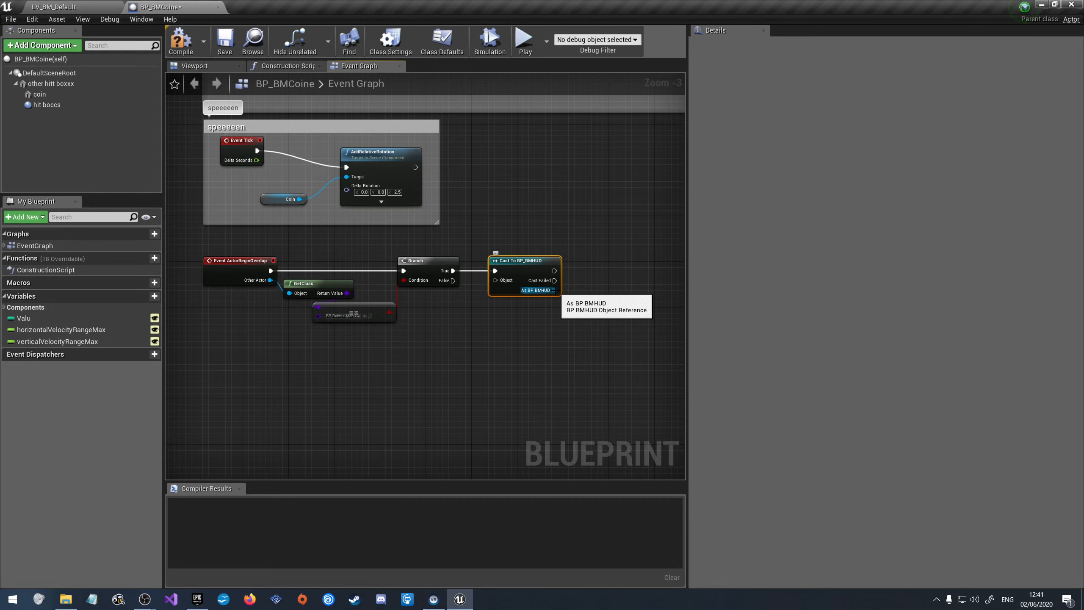
# Add a Get Score node from the cast's As BP BMHUD output, placed below the cast node
pyautogui.moveTo(554, 290); pyautogui.dragTo(573, 326)
pyautogui.write('get ')
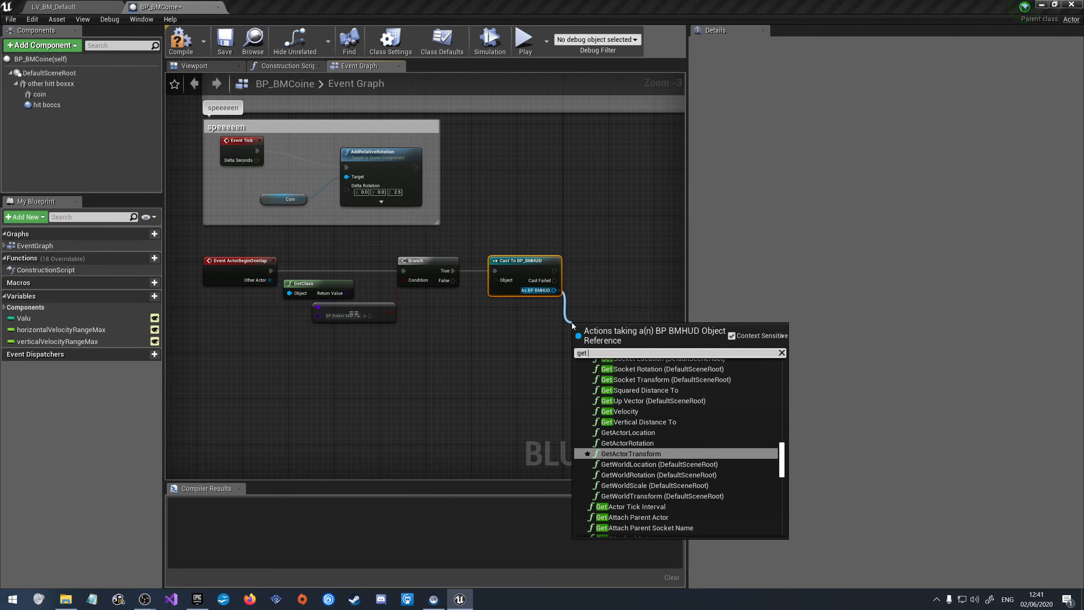
pyautogui.write('score')
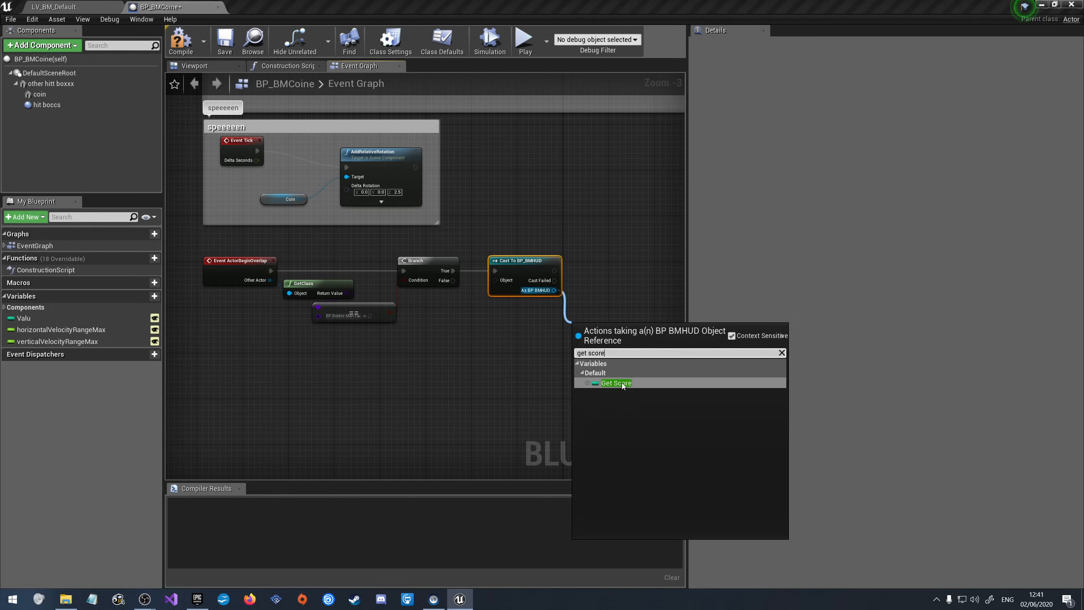
pyautogui.click(621, 383)
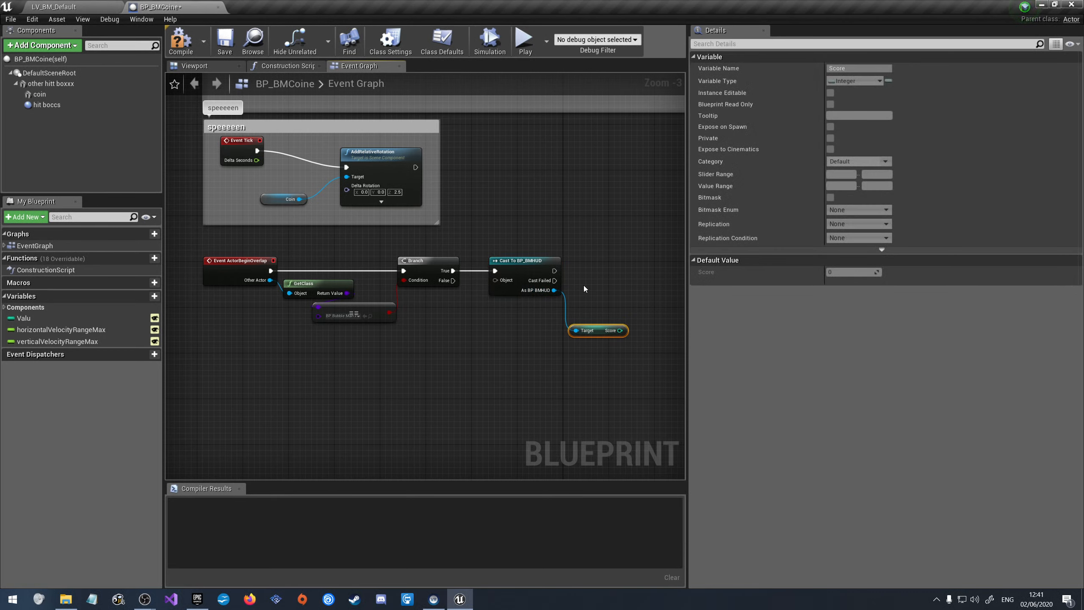
# Add a Set Score node executed by the BP_BMHUD cast and place it in line with the cast, leaving room between them
pyautogui.moveTo(556, 271); pyautogui.dragTo(626, 272)
pyautogui.write('set')
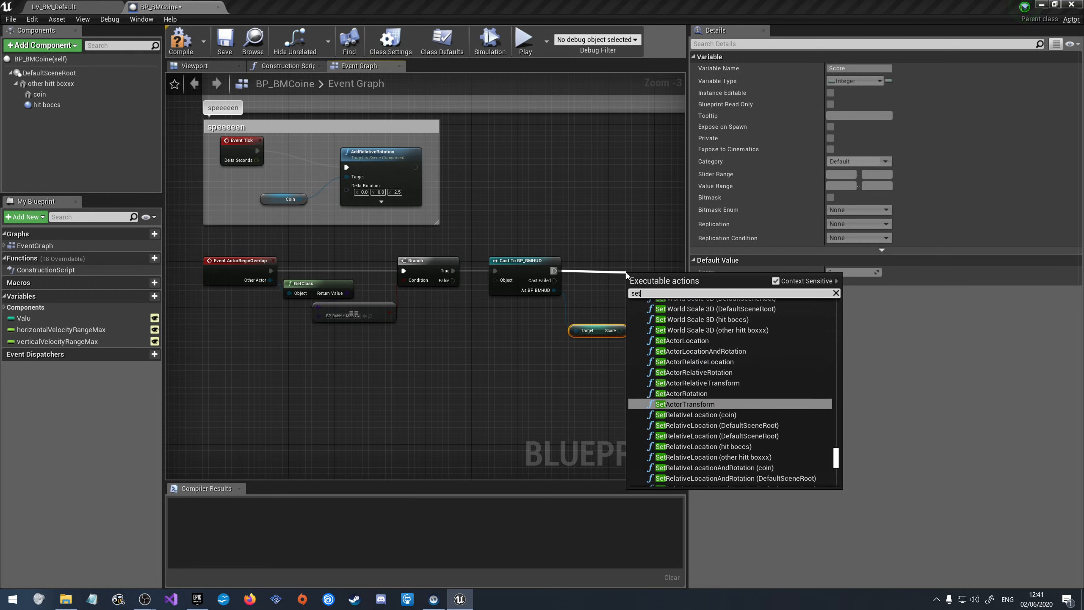
pyautogui.write('sc')
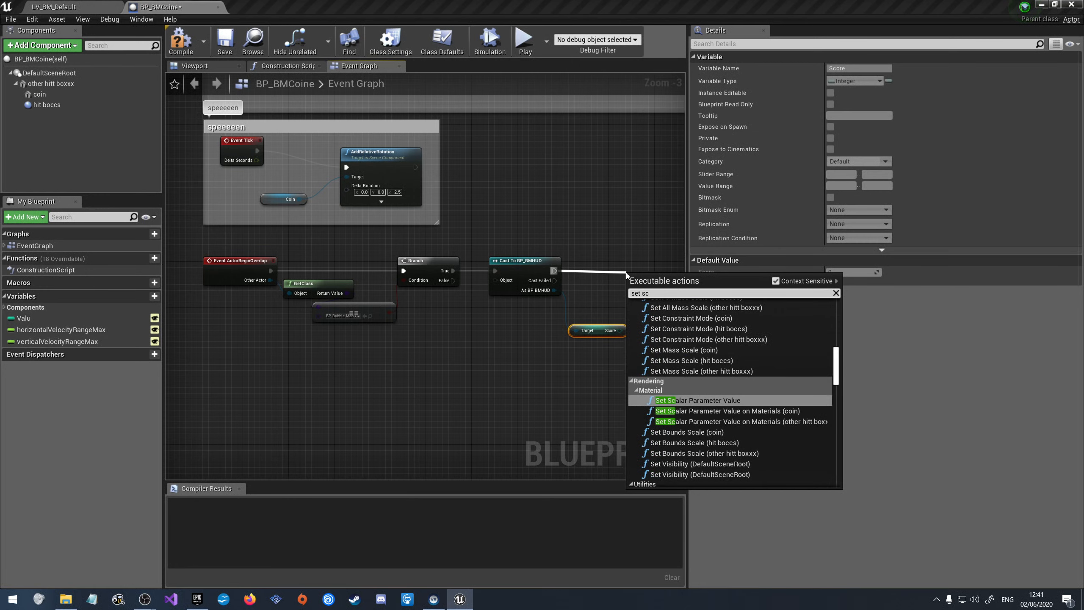
pyautogui.write('ore')
pyautogui.press('Return')
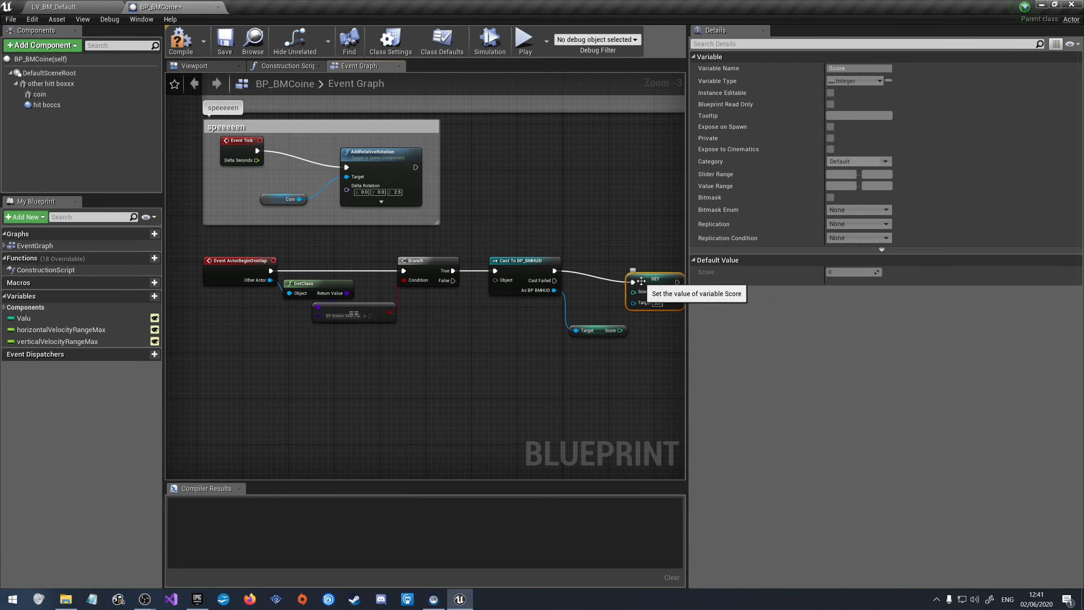
pyautogui.scroll(-2, 422, 403)
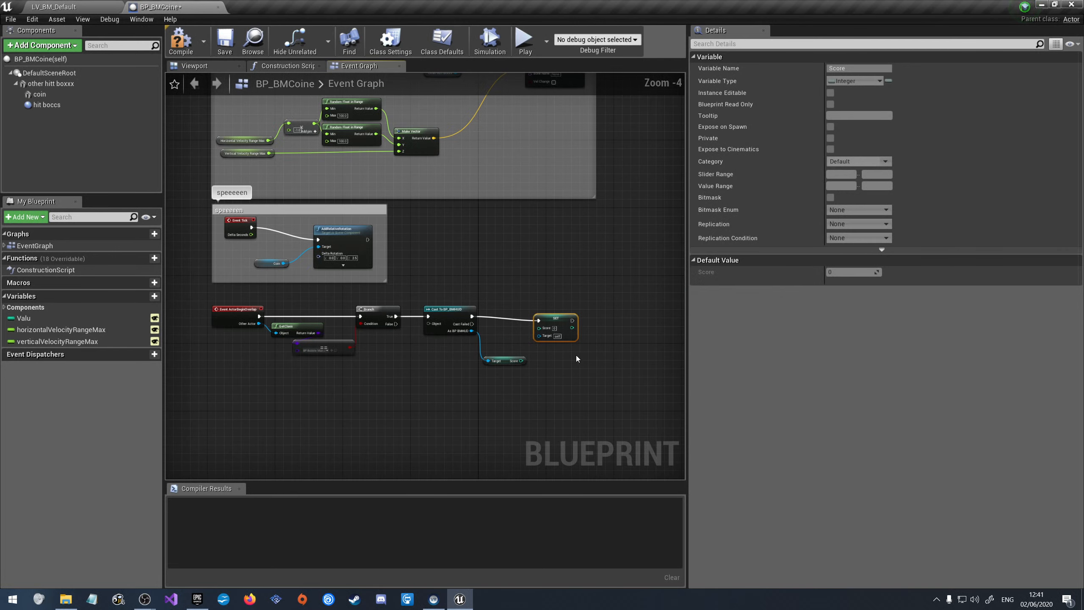
pyautogui.scroll(2, 576, 354)
pyautogui.moveTo(558, 303); pyautogui.dragTo(593, 298)
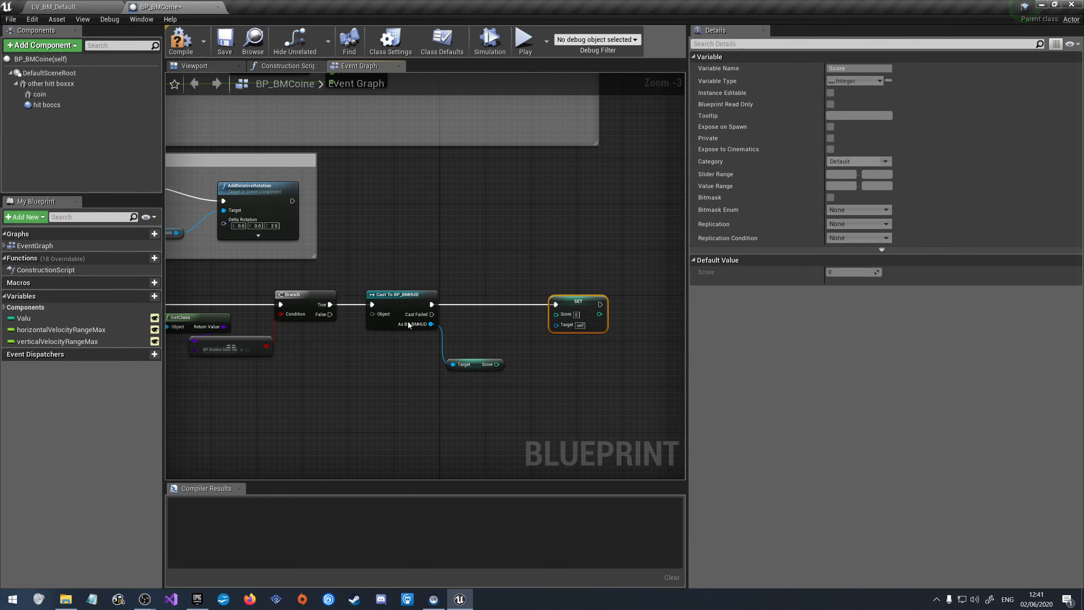